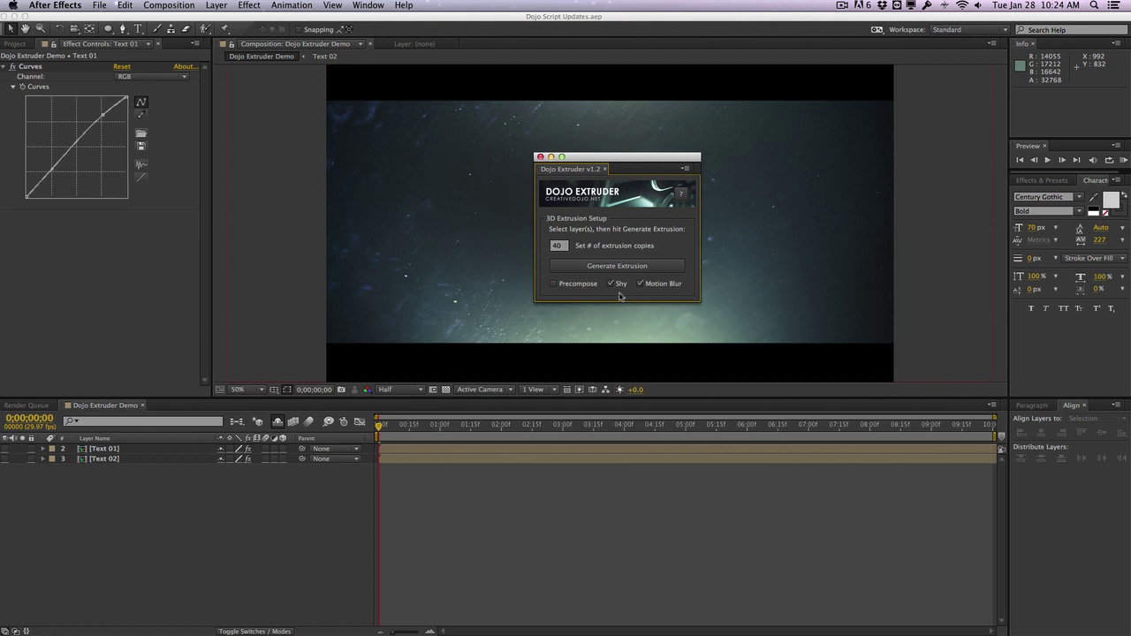
Step: Turn on Text 01's visibility and move the Dojo Extruder panel down off the title
click(168, 453)
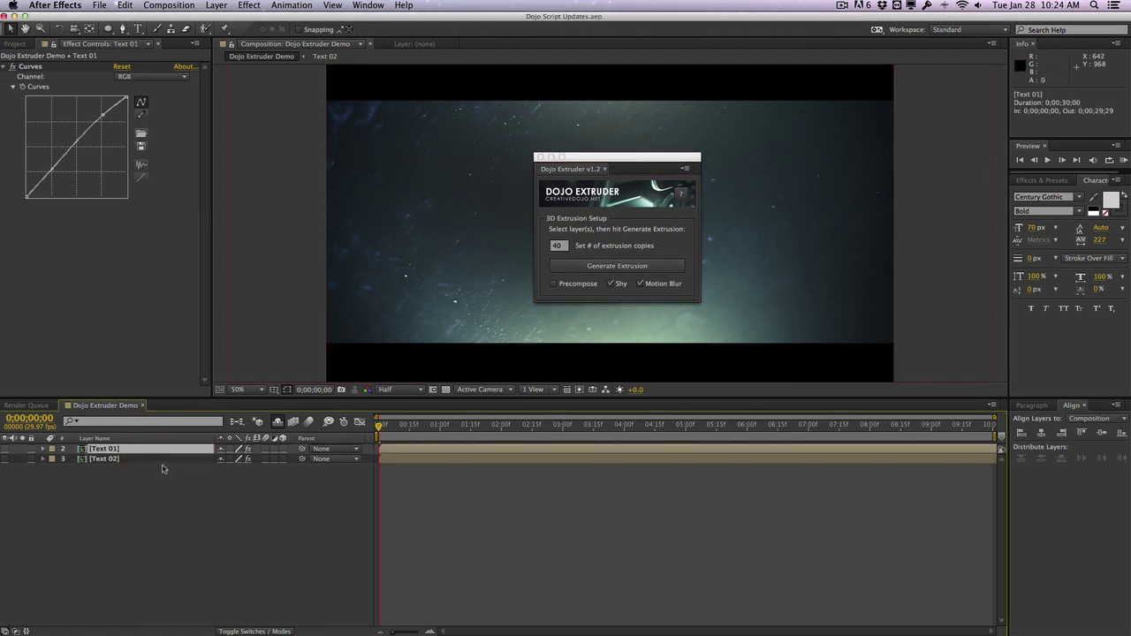
click(162, 461)
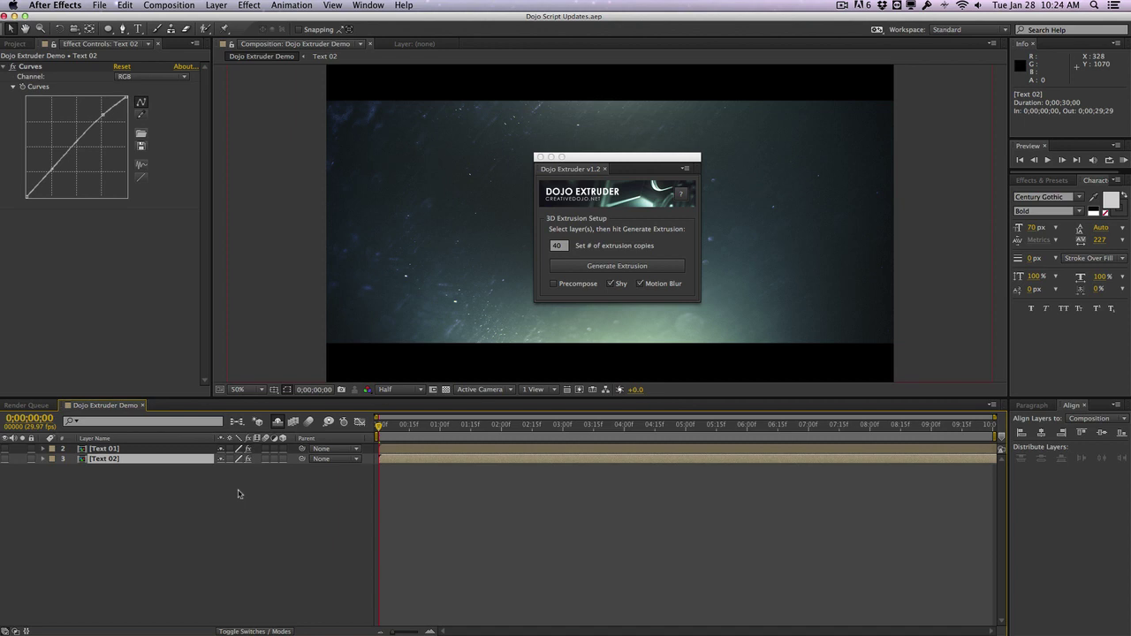
click(159, 501)
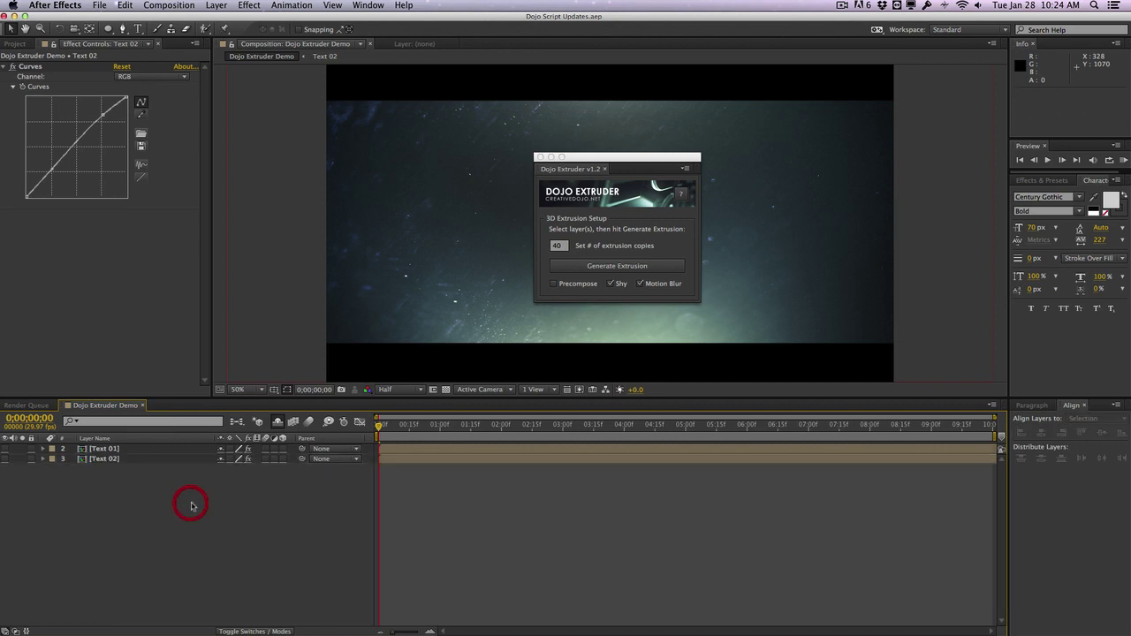
click(7, 449)
drag(615, 163, 625, 448)
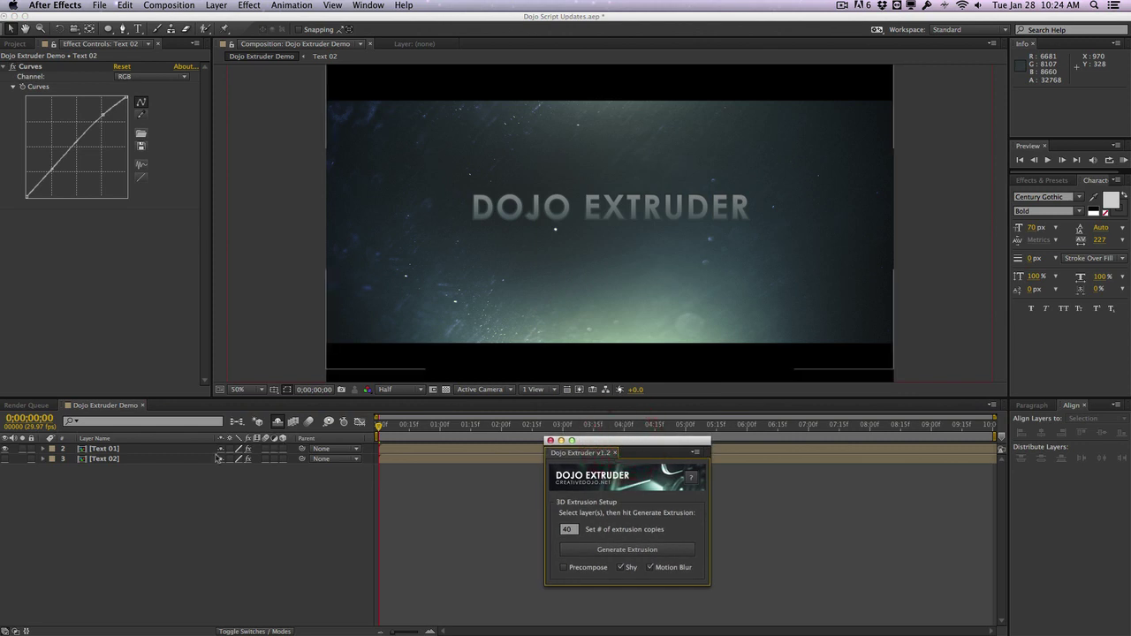
Step: Open the Text 01 precomp to inspect it, then return to the Dojo Extruder Demo comp
click(170, 450)
double_click(169, 451)
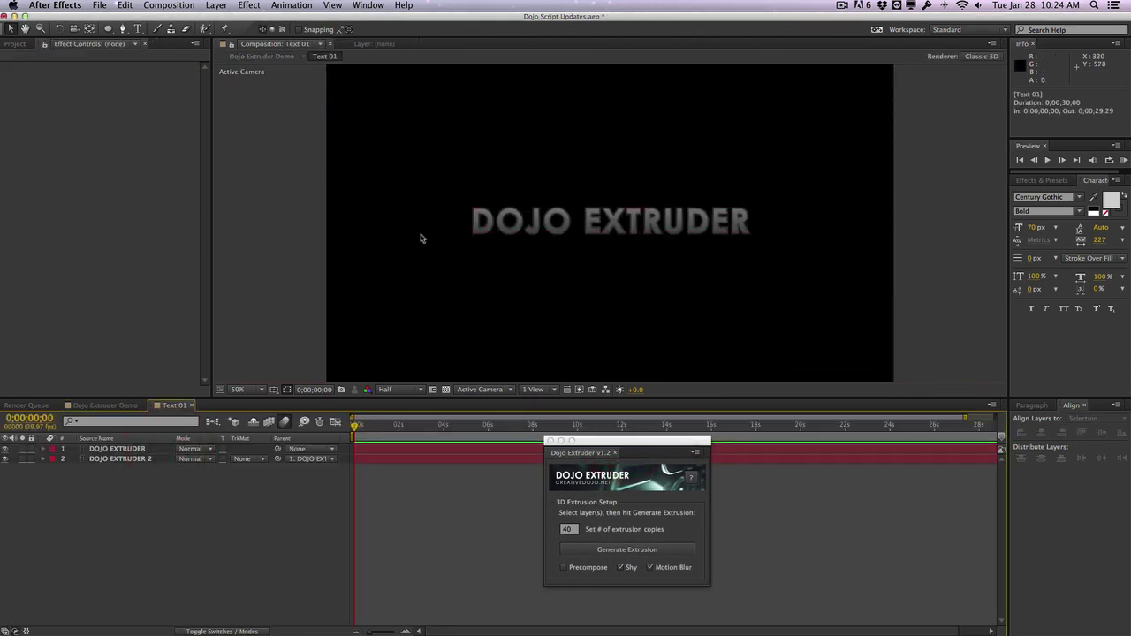
click(105, 405)
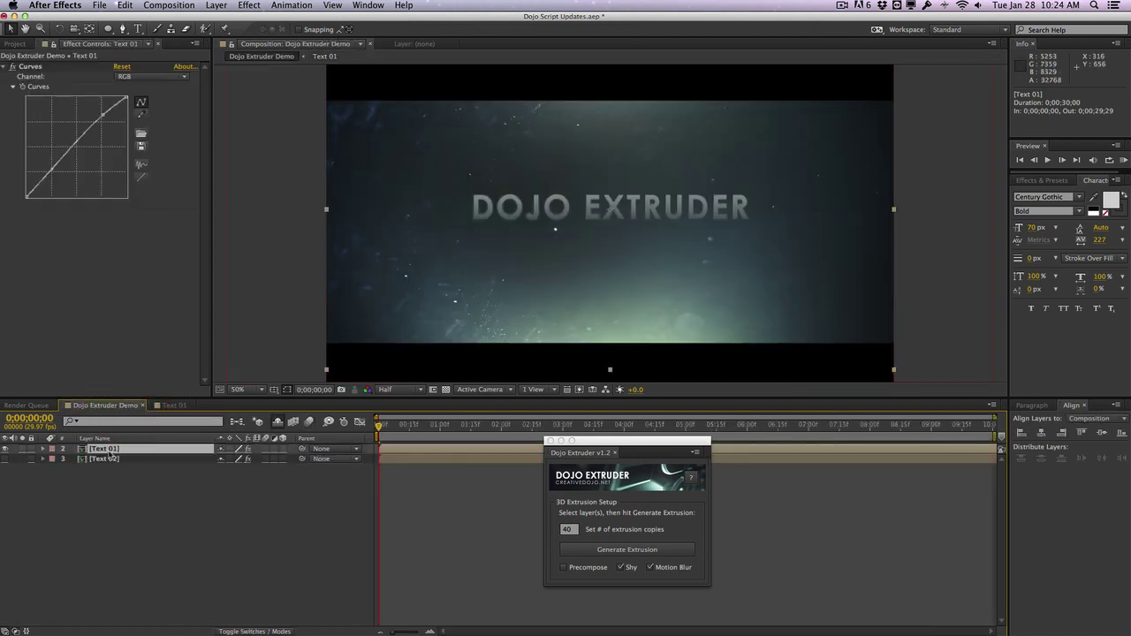
Step: Show the CREATIVEDOJO.NET subtitle, reposition the extruder panel, and select both Text 01 and Text 02
click(5, 460)
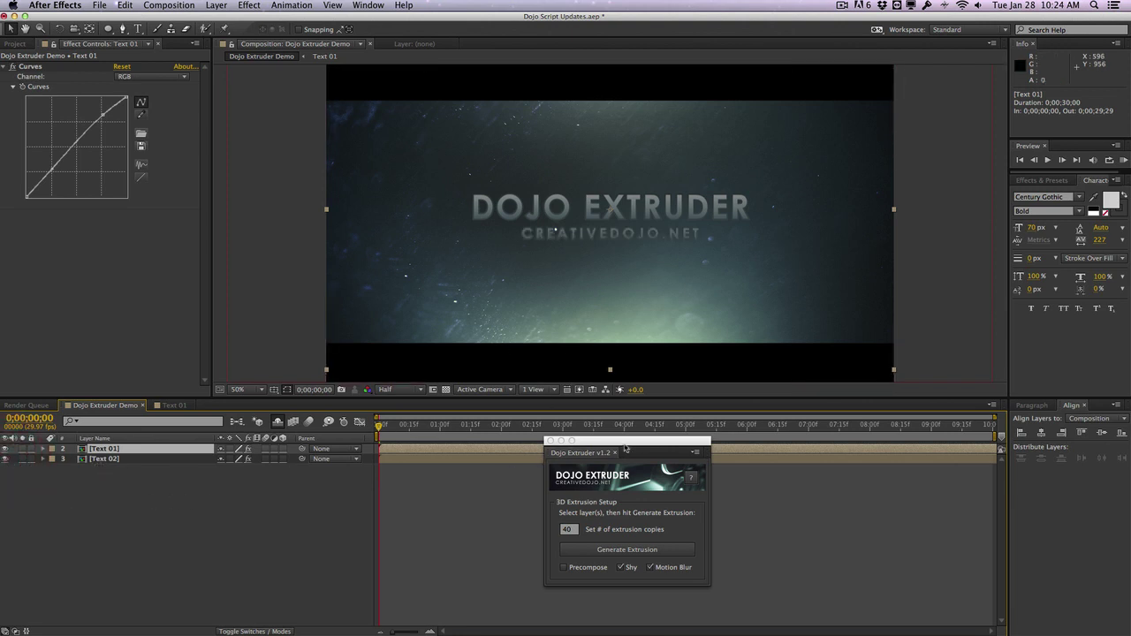
drag(624, 440, 335, 164)
drag(194, 522, 98, 453)
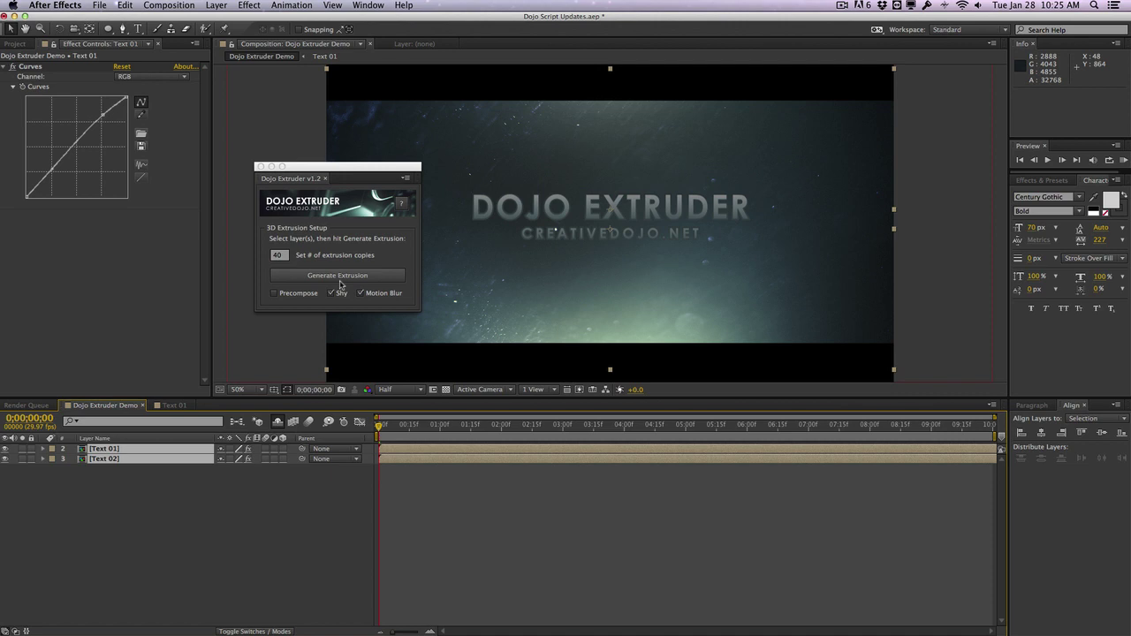
Step: Generate the extrusion for Text 01 and Text 02, acknowledge completion, and select Text 01 3D Controls
click(340, 281)
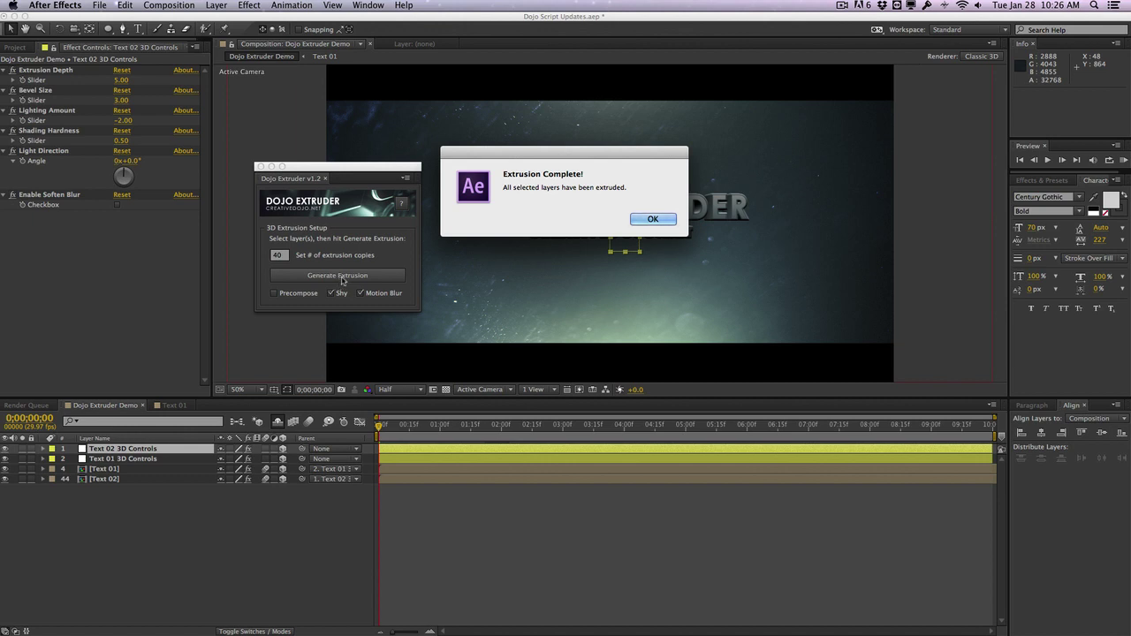
click(653, 220)
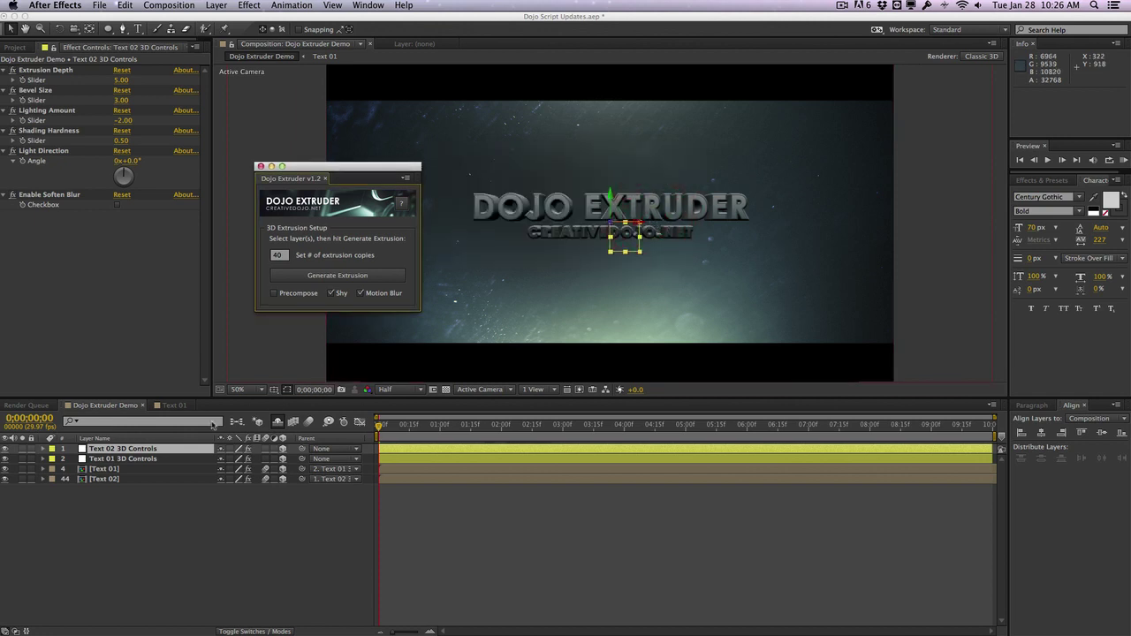
click(113, 470)
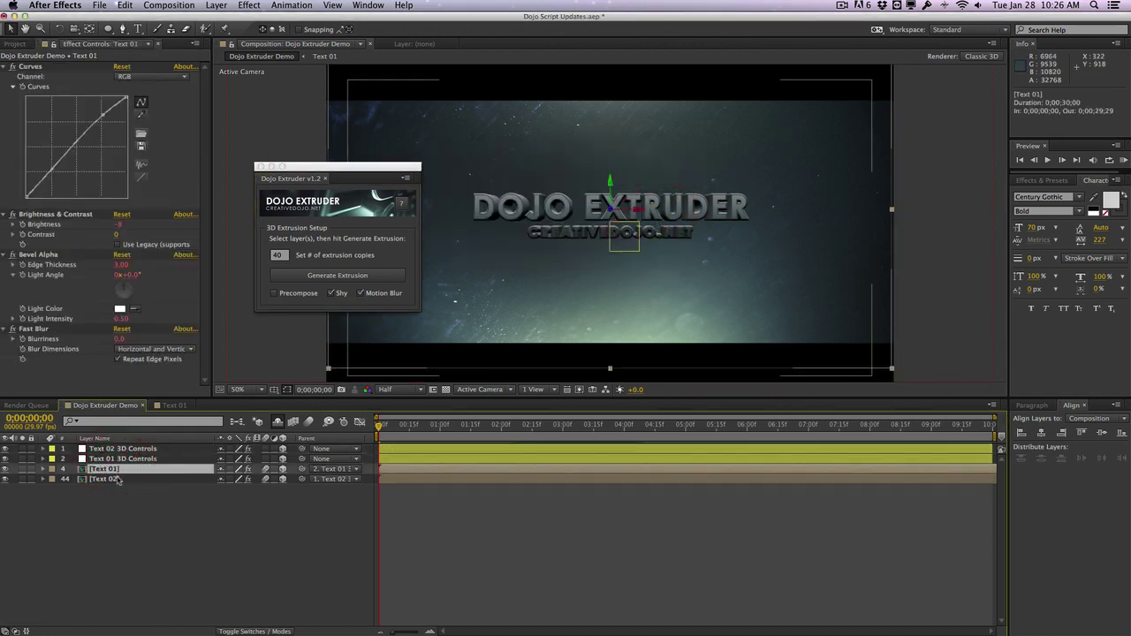
click(118, 458)
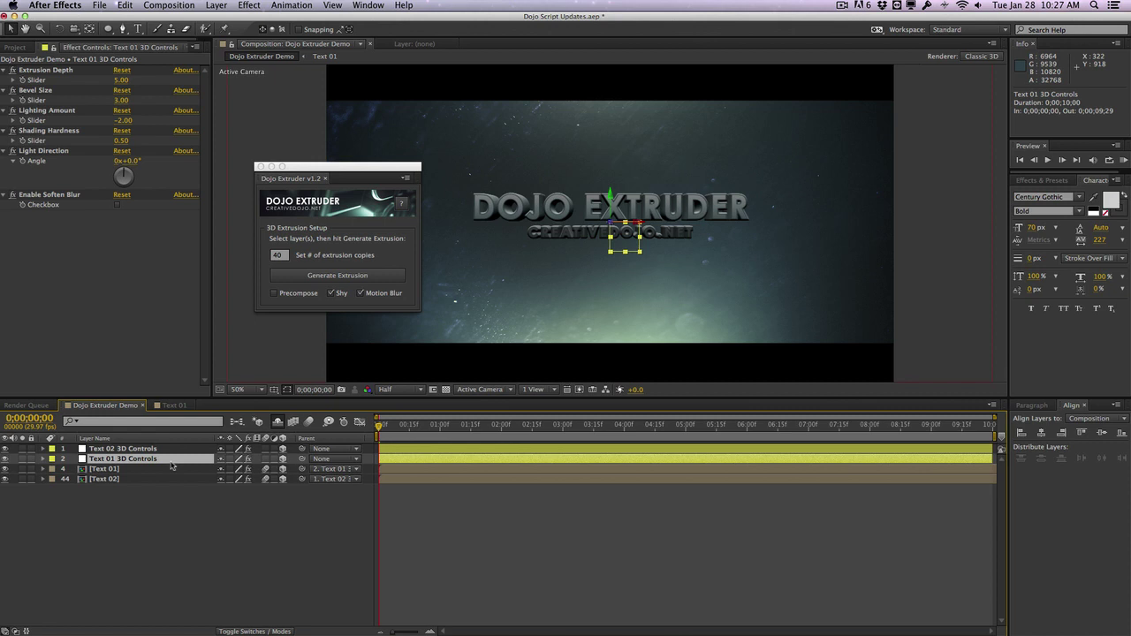
Step: Move Text 01 3D Controls above Text 02 3D Controls and set its Extrusion Depth to 4
drag(171, 465, 151, 451)
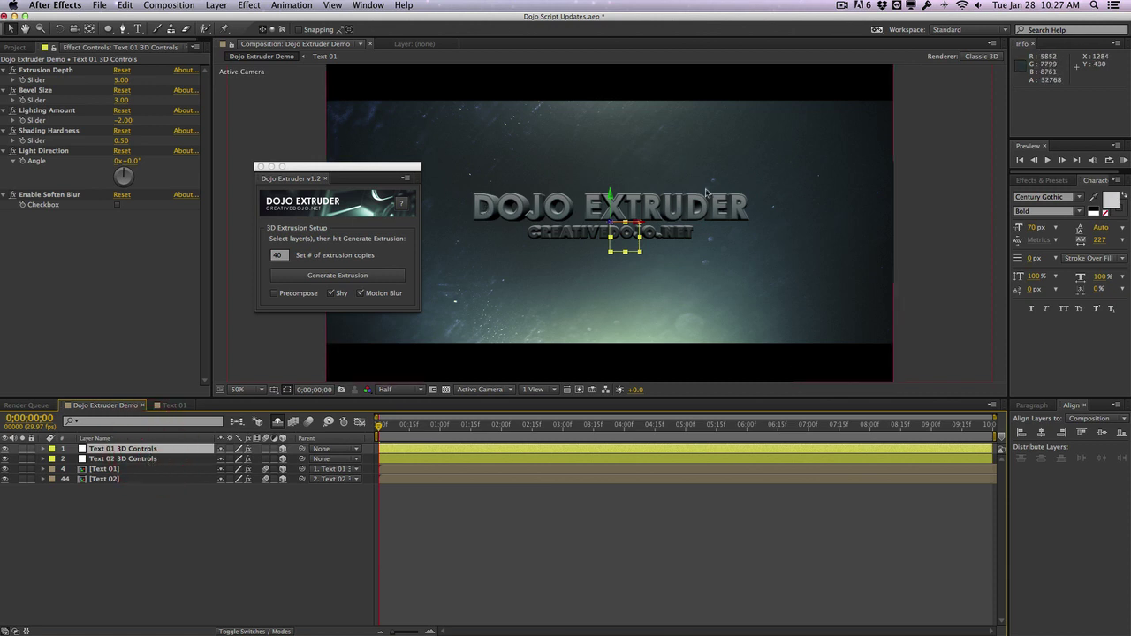
click(112, 249)
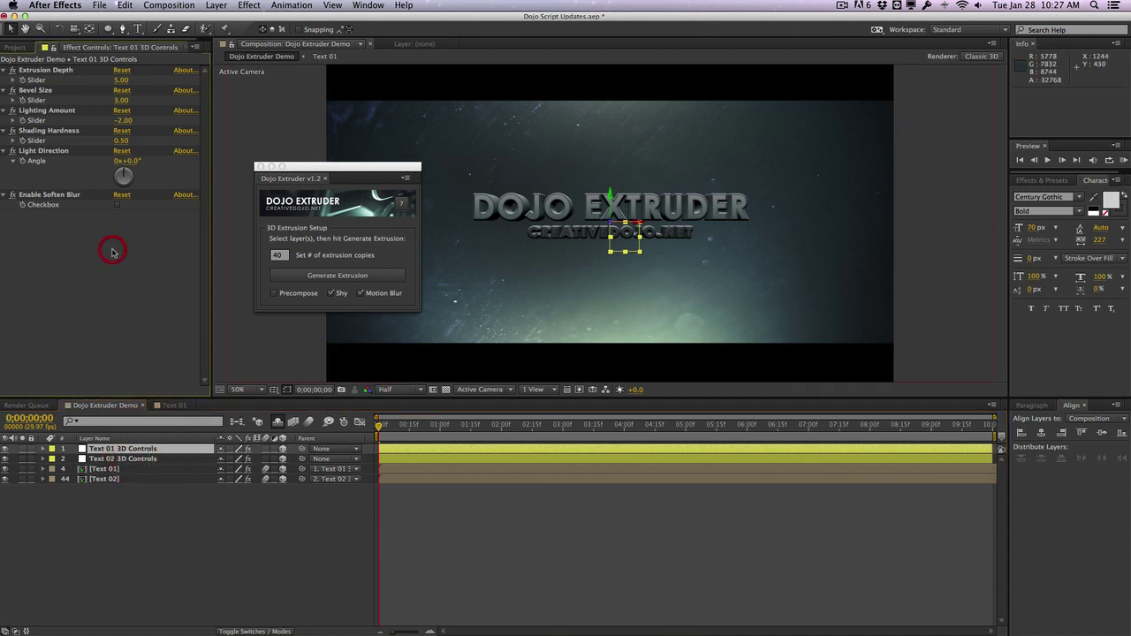
click(121, 81)
text(4)
key(Return)
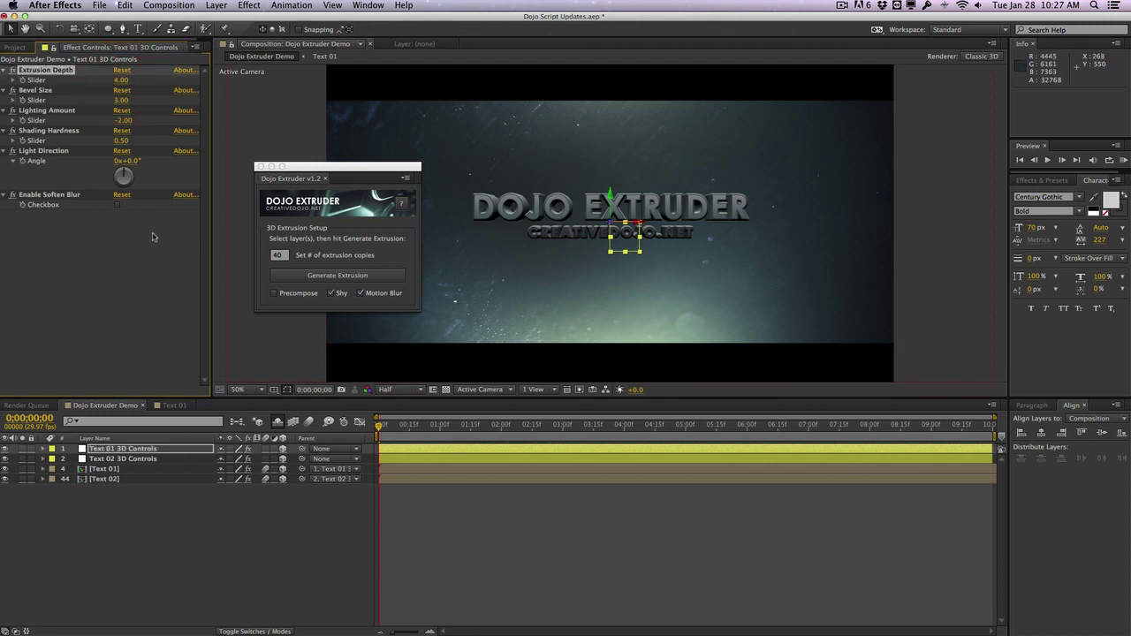
Step: Set Text 01's Bevel Size 2.5, Lighting Amount 3 and Shading Hardness 0.3
click(121, 100)
text(2.5)
key(Return)
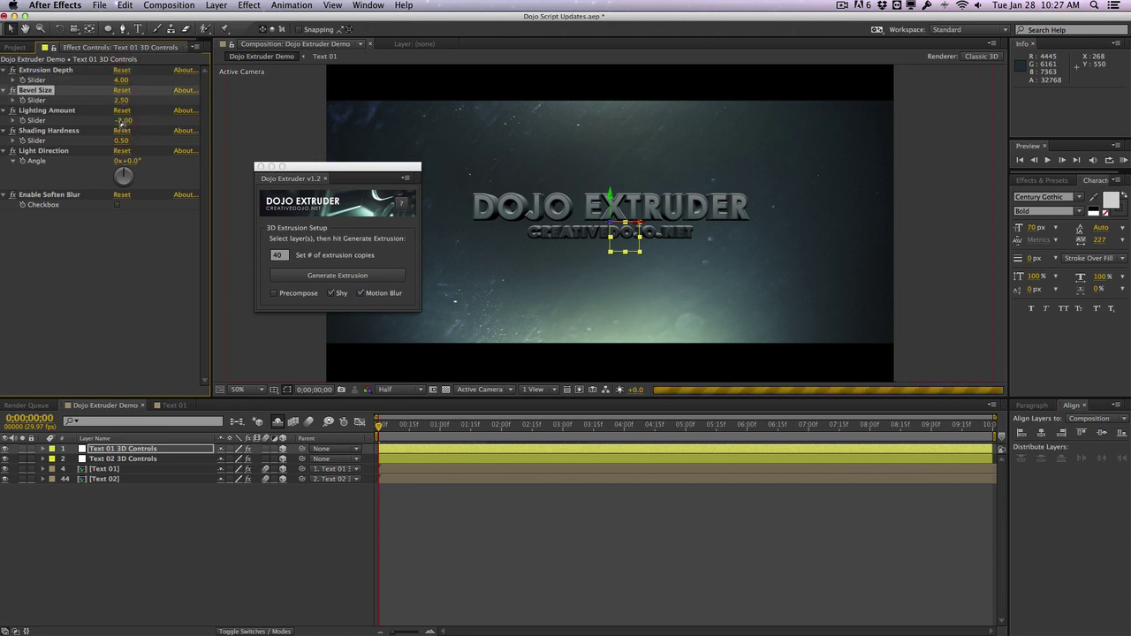
click(121, 121)
text(3)
key(Return)
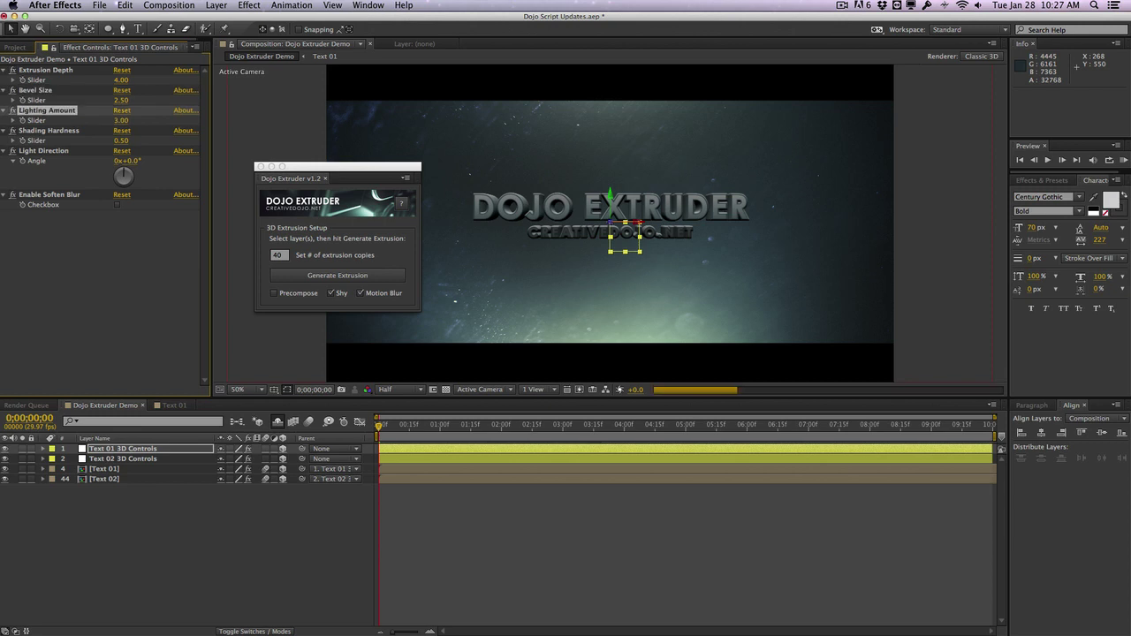
click(124, 140)
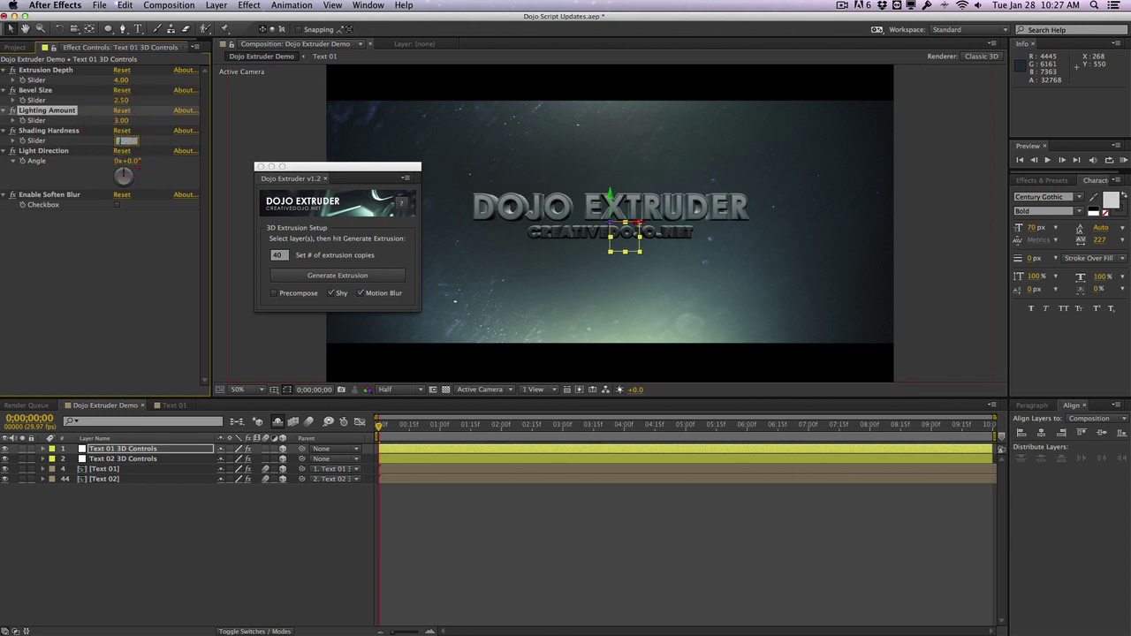
text(.3)
key(Return)
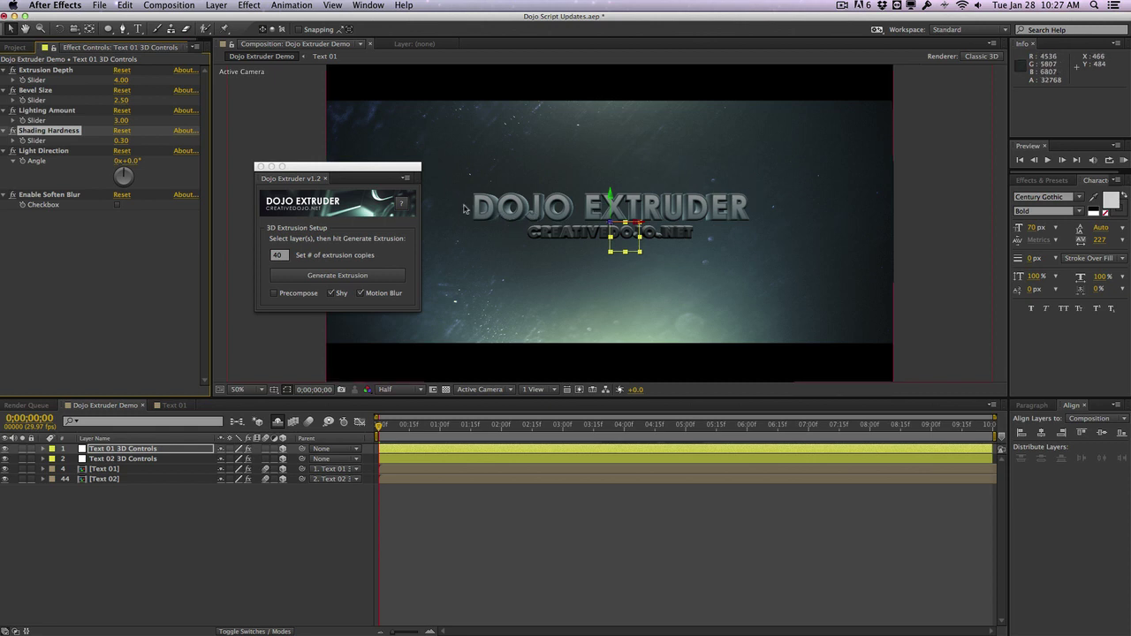
click(190, 450)
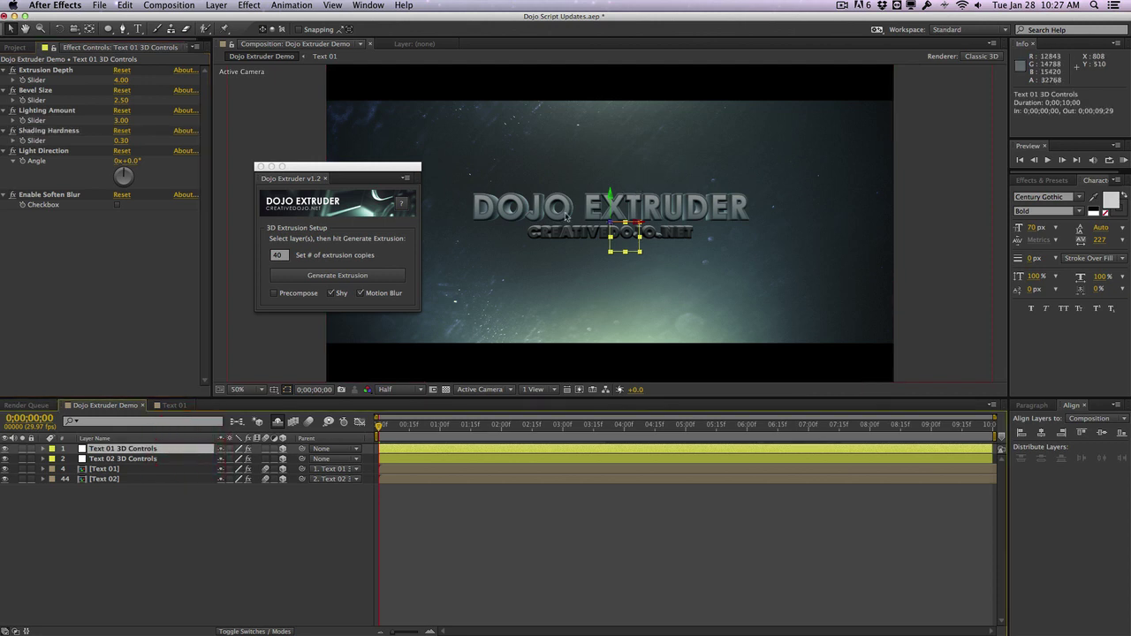
Step: Select Text 02 3D Controls and set Extrusion Depth 3 and Bevel Size 1
click(104, 459)
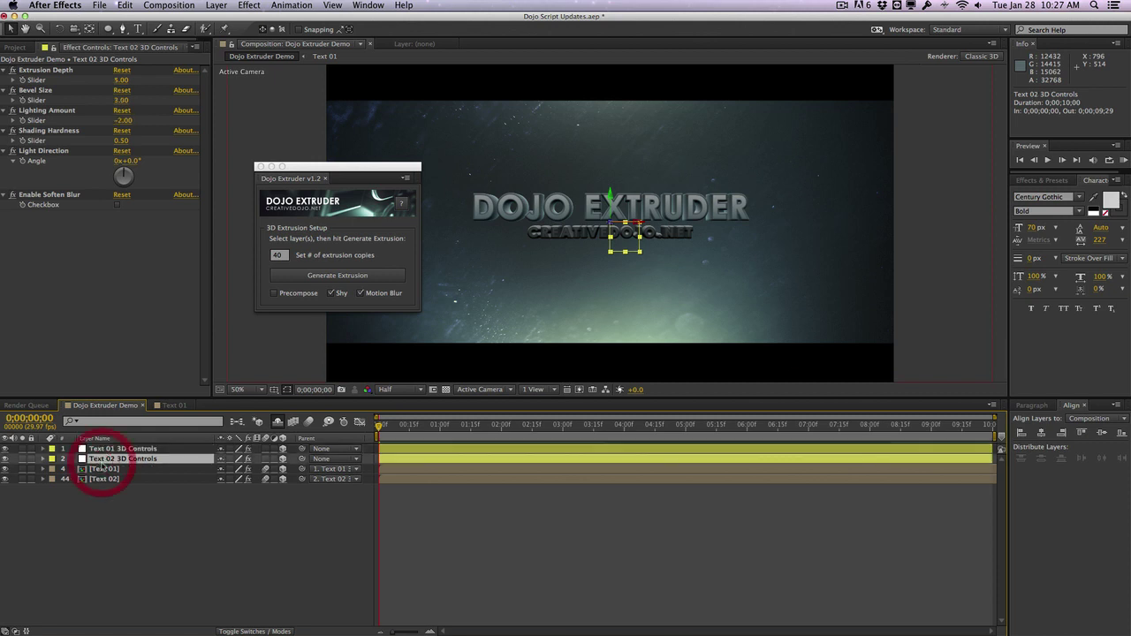
click(120, 80)
text(3)
key(Return)
click(120, 99)
text(1)
key(Return)
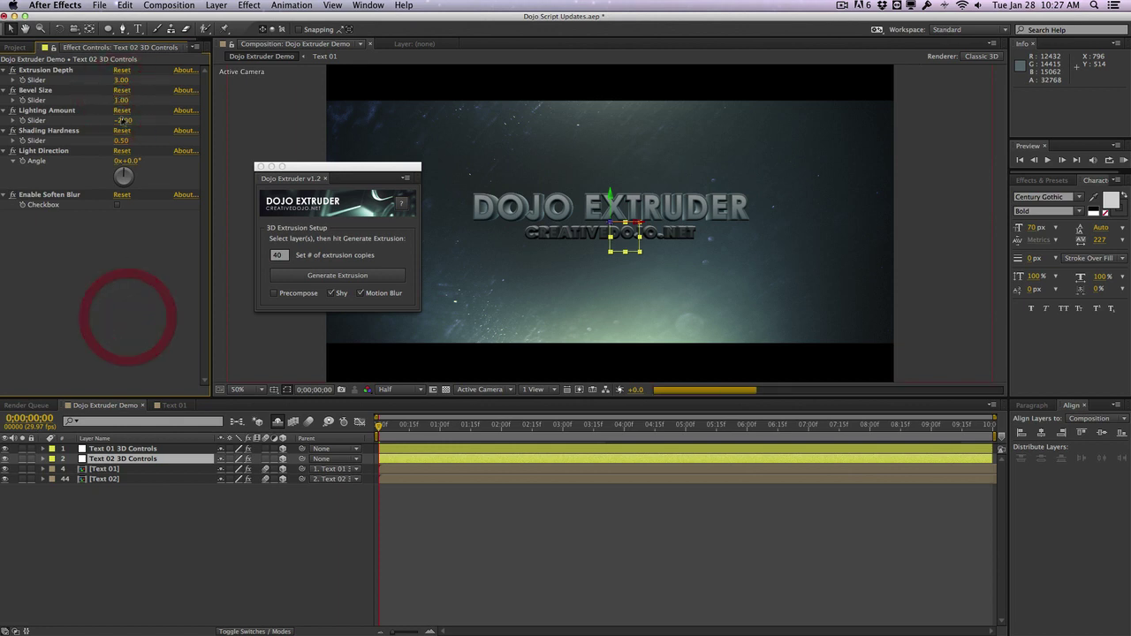
Step: Set Text 02's Lighting Amount to 0 and Shading Hardness to 0.4
click(123, 120)
text(0)
key(Return)
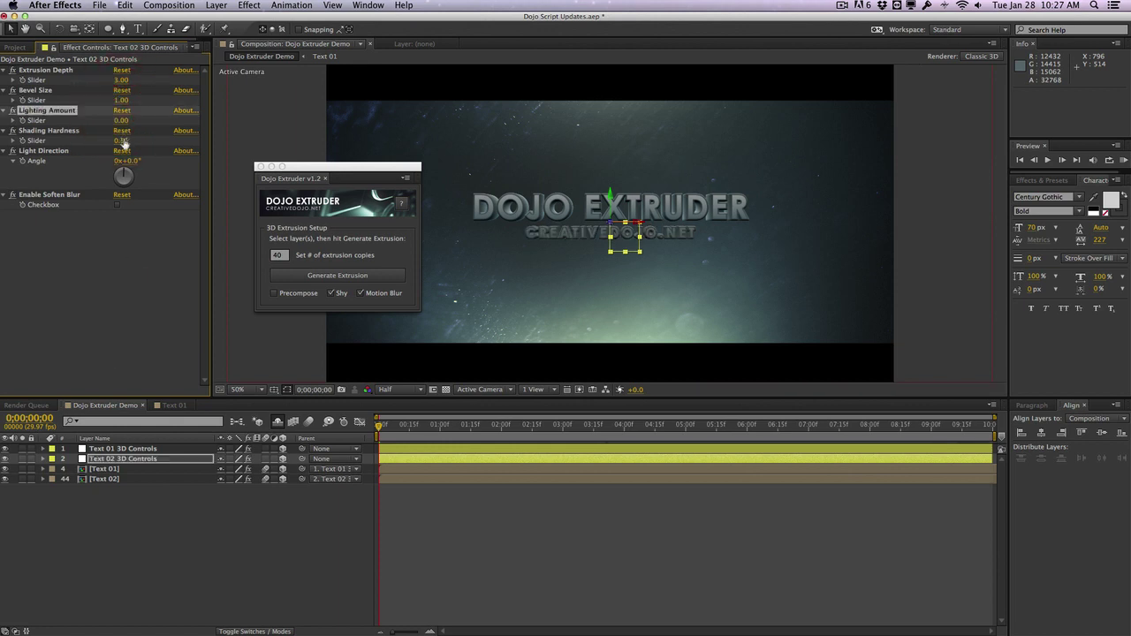
click(124, 139)
text(0.4)
key(Return)
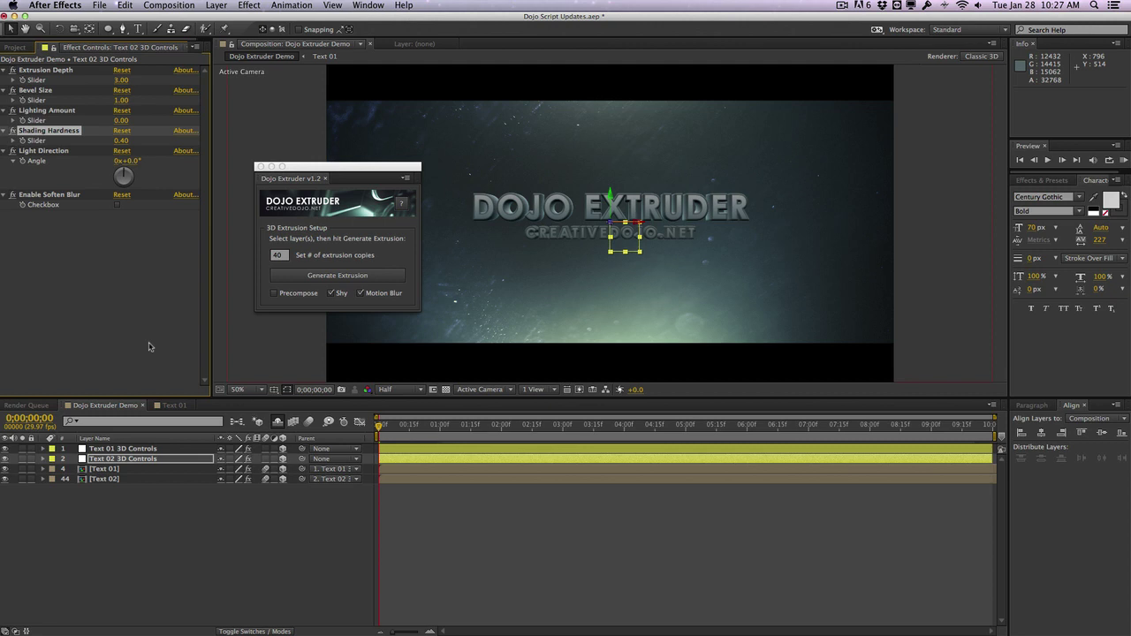
click(110, 459)
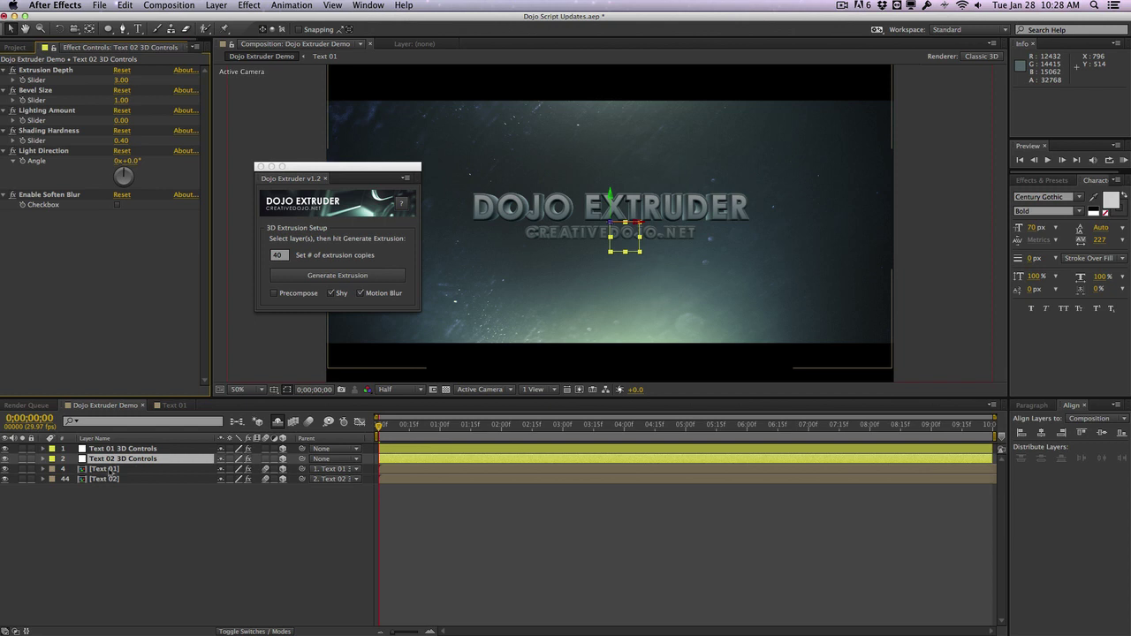
click(404, 224)
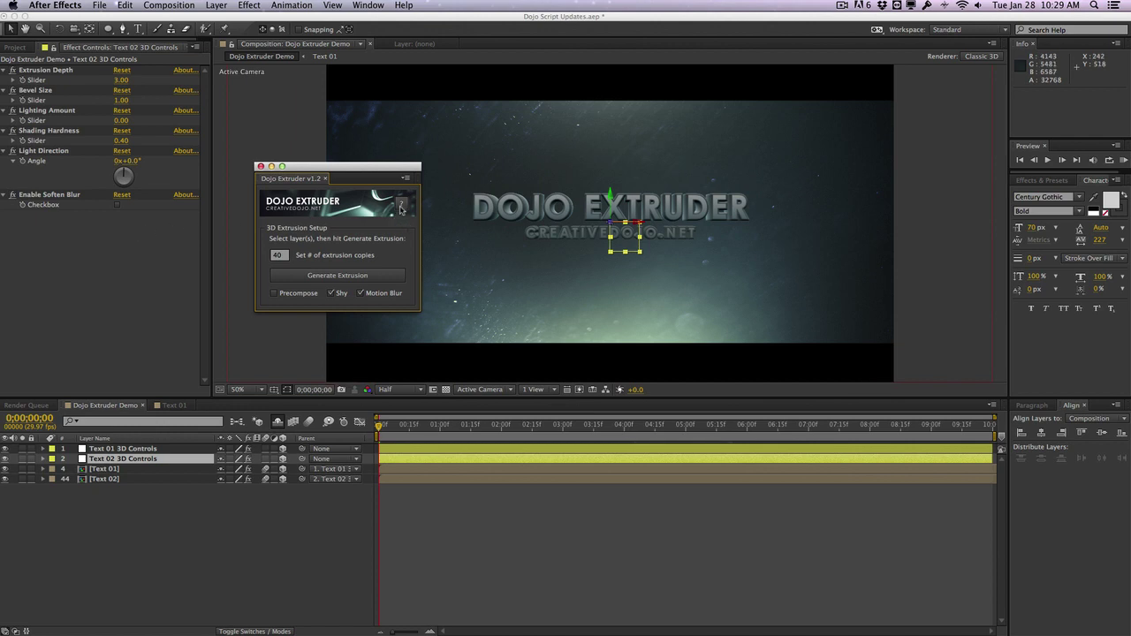
Step: Open the About Dojo Extruder help, scroll through its description, and close it
click(401, 206)
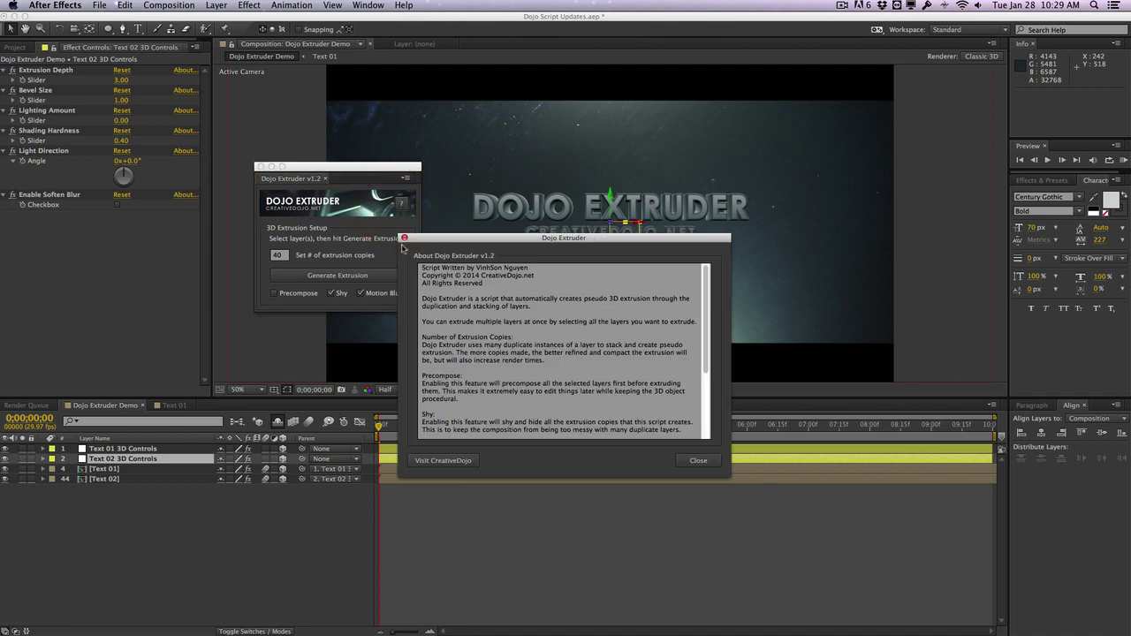
drag(485, 243, 481, 170)
scroll(481, 265, down, 3)
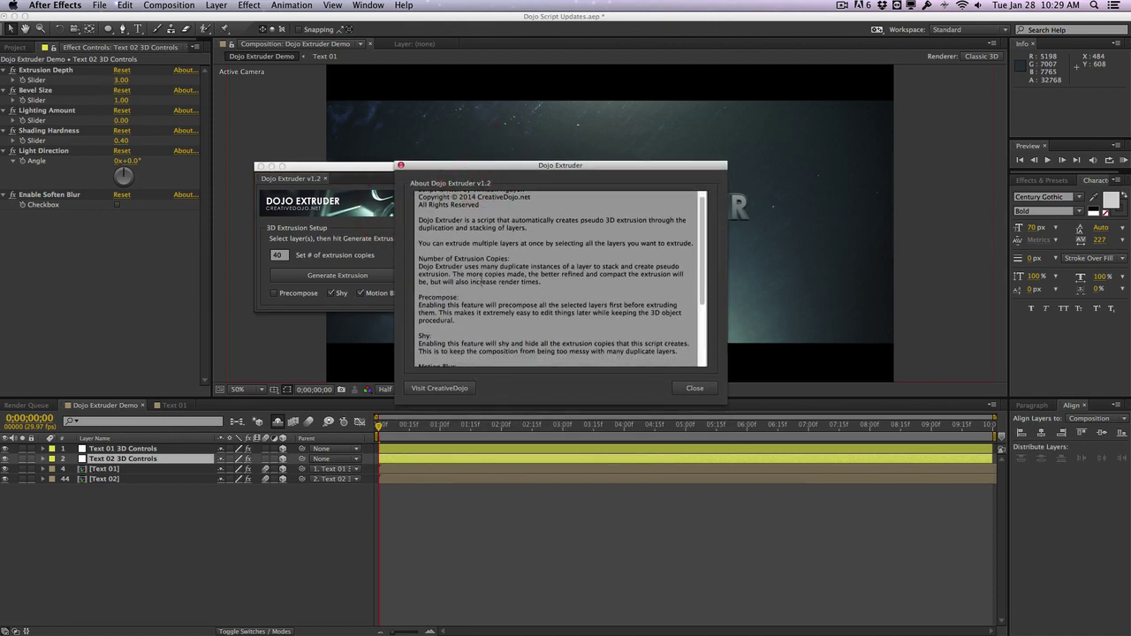
scroll(481, 281, down, 2)
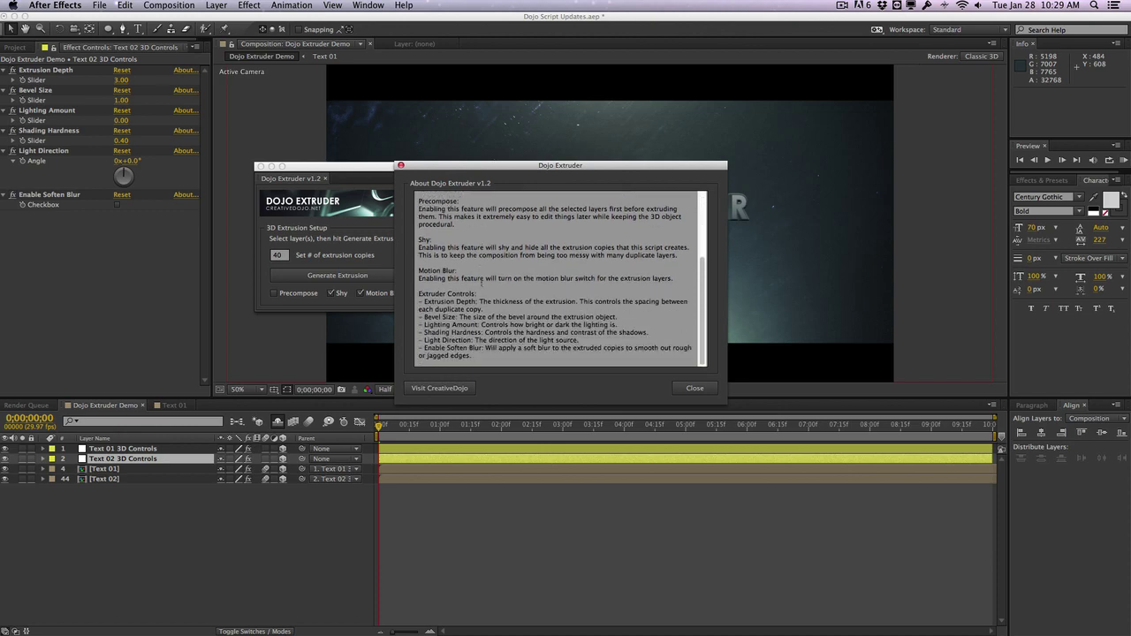
drag(484, 355, 420, 267)
click(419, 257)
scroll(424, 251, up, 1)
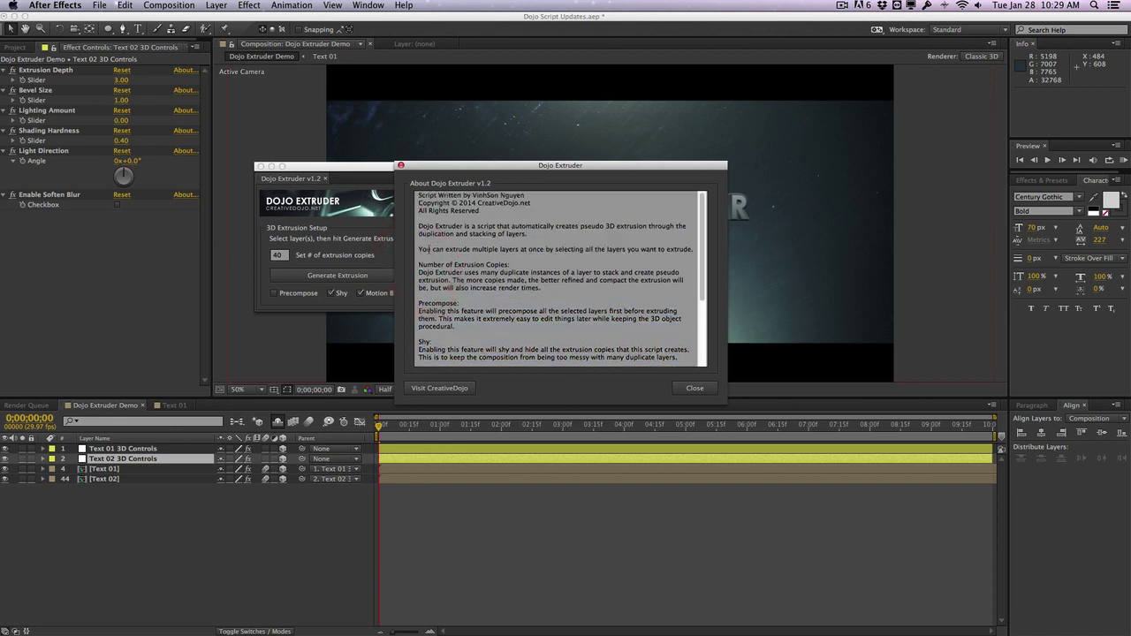
scroll(561, 279, down, 1)
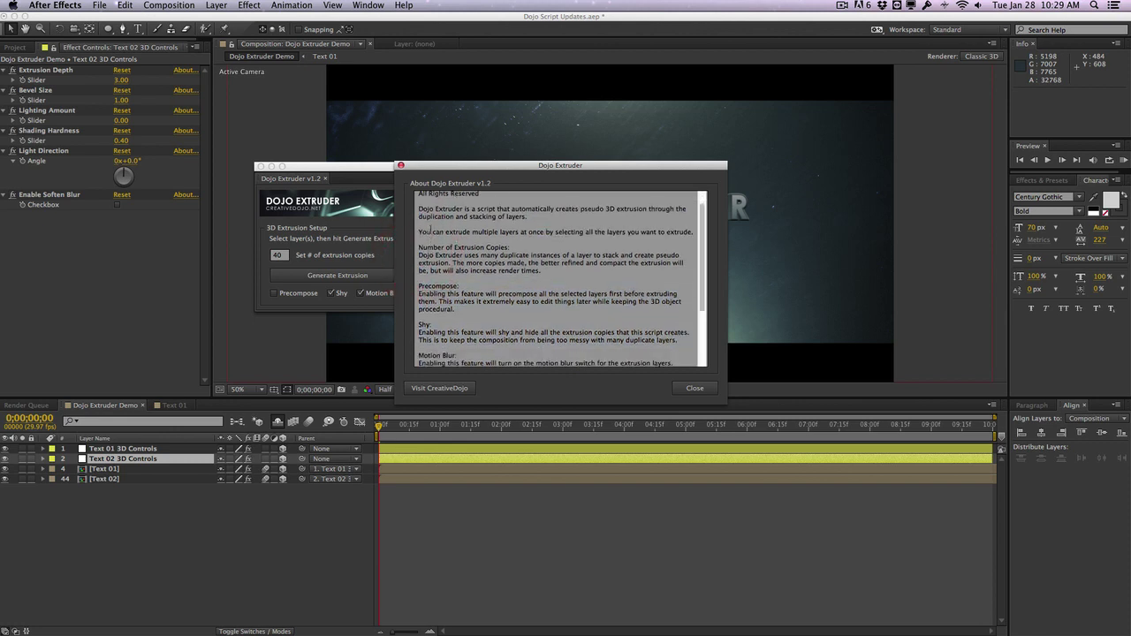
scroll(432, 240, down, 5)
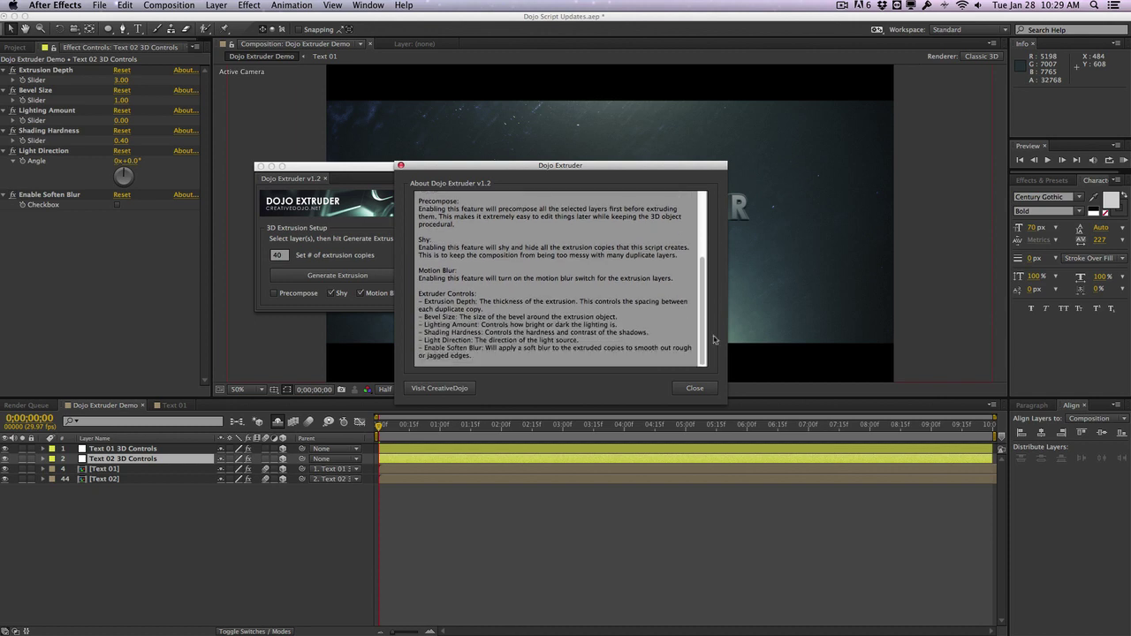
click(713, 386)
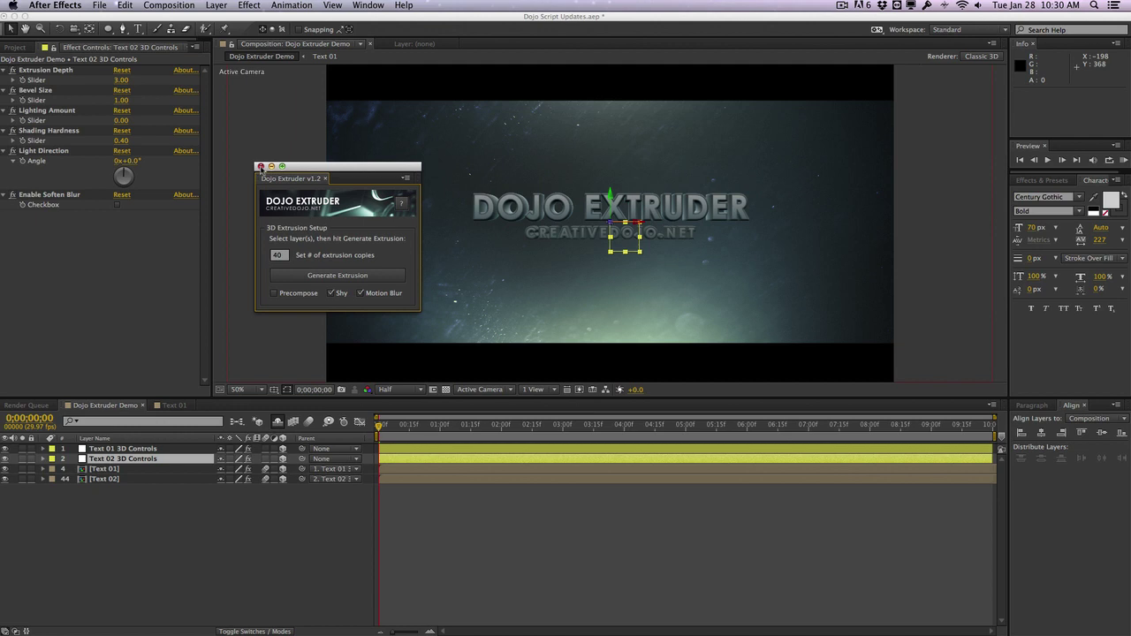
Step: Close the Dojo Extruder panel and select Text 01 extrusion layers 4–43 plus Text 01 3D Controls
click(259, 166)
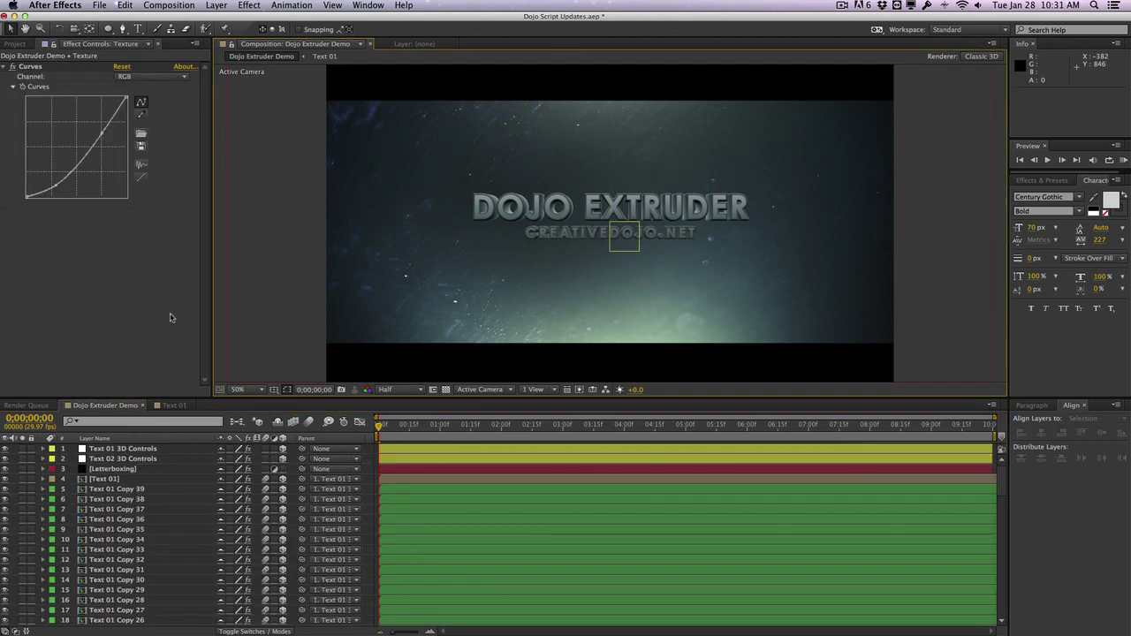
click(172, 449)
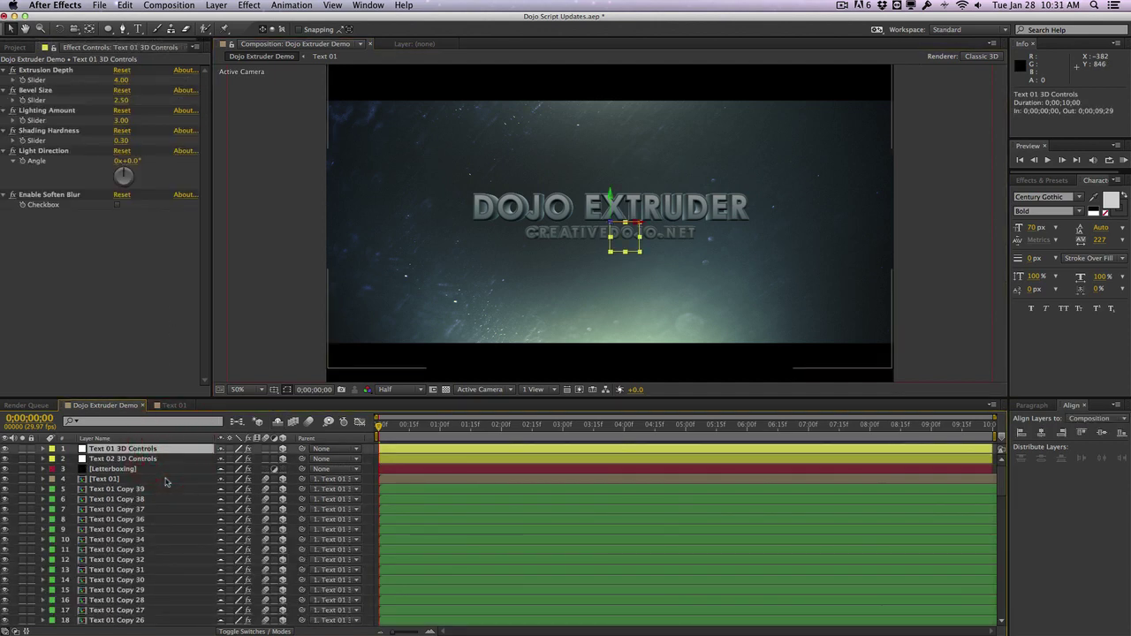
scroll(163, 479, down, 3)
scroll(151, 486, down, 10)
click(141, 479)
scroll(143, 489, up, 13)
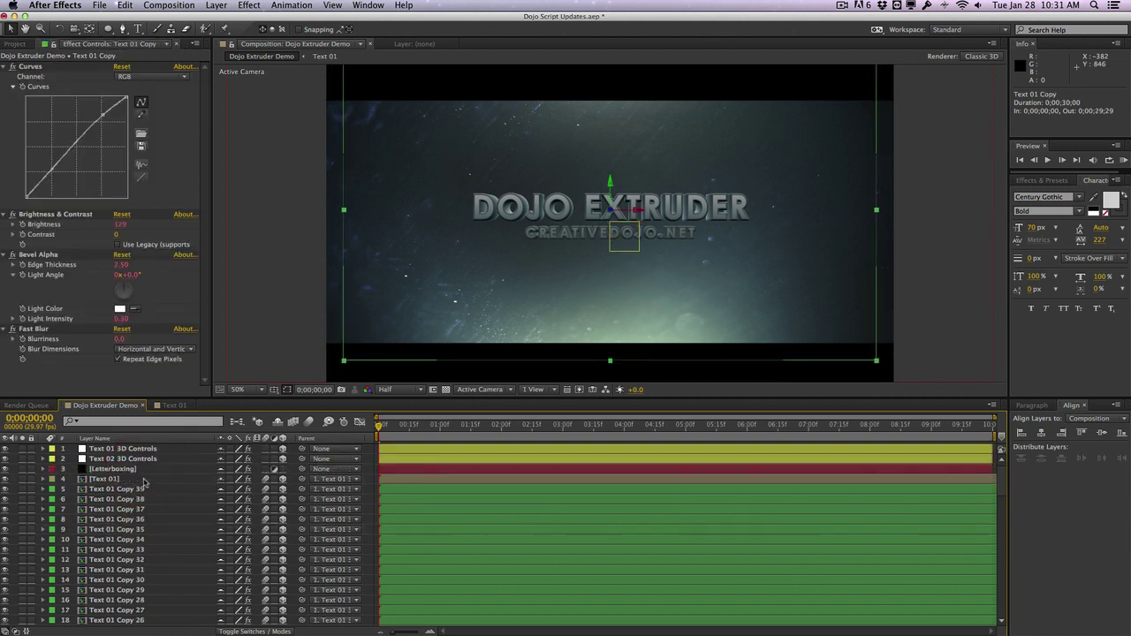
shift+click(141, 479)
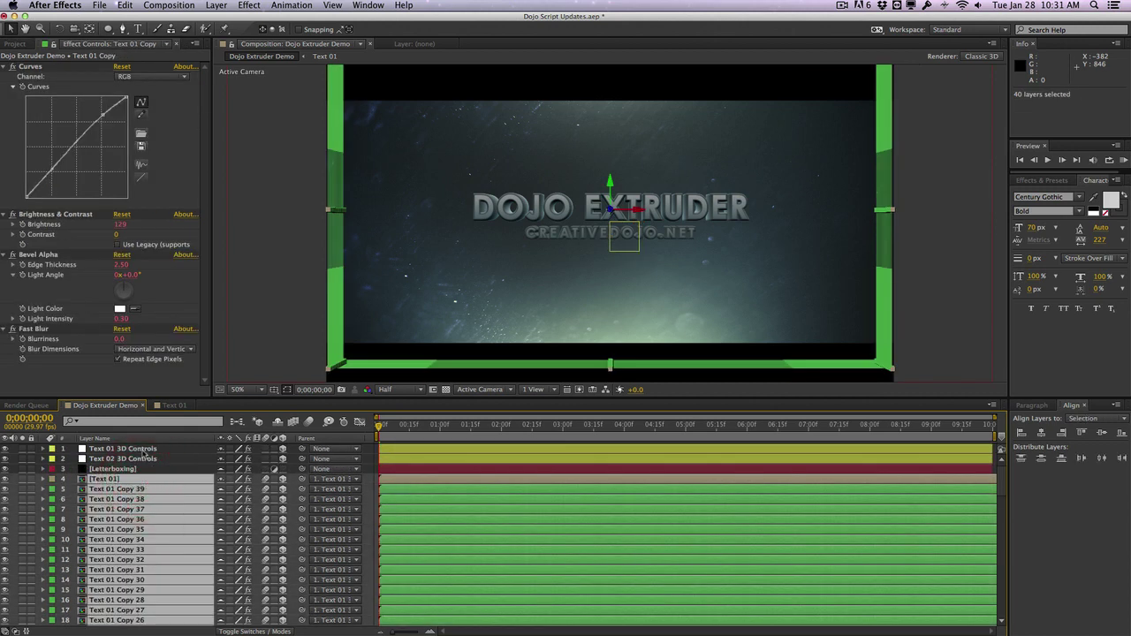
super+click(143, 449)
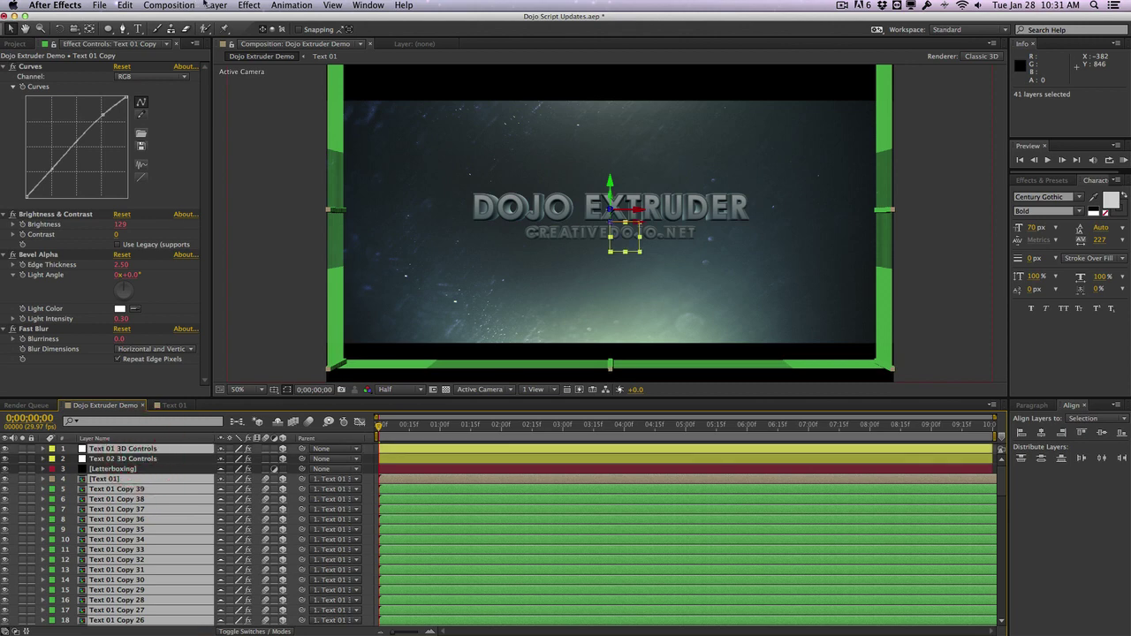
Step: Pre-compose the 41 selected layers into a comp named 'Text 01 3D'
click(213, 4)
click(252, 418)
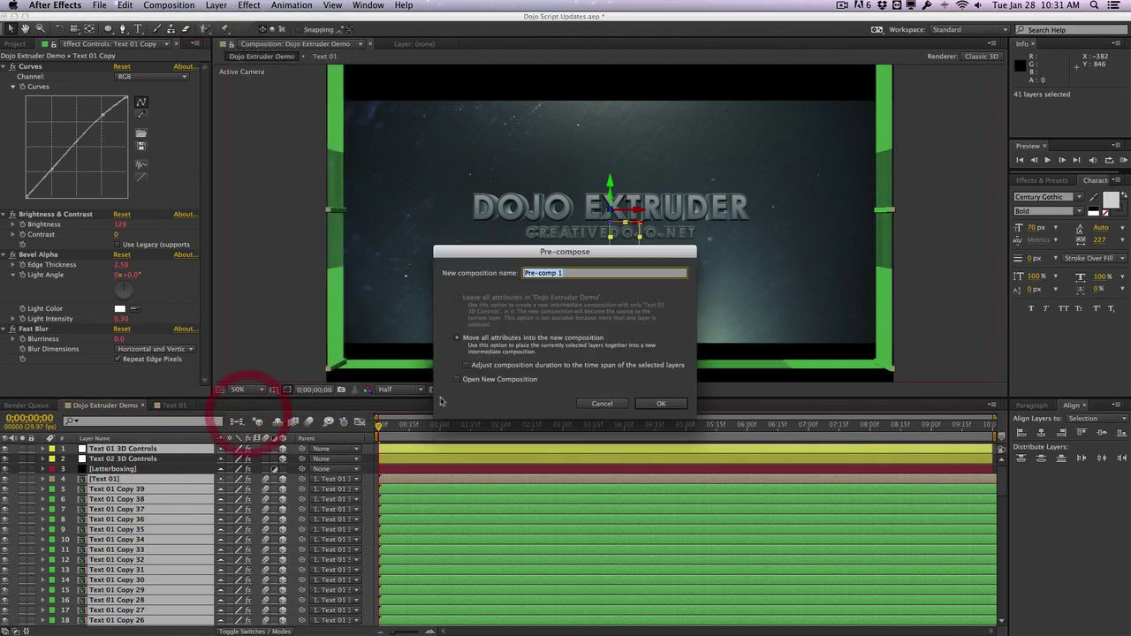
text(Text 01 3D)
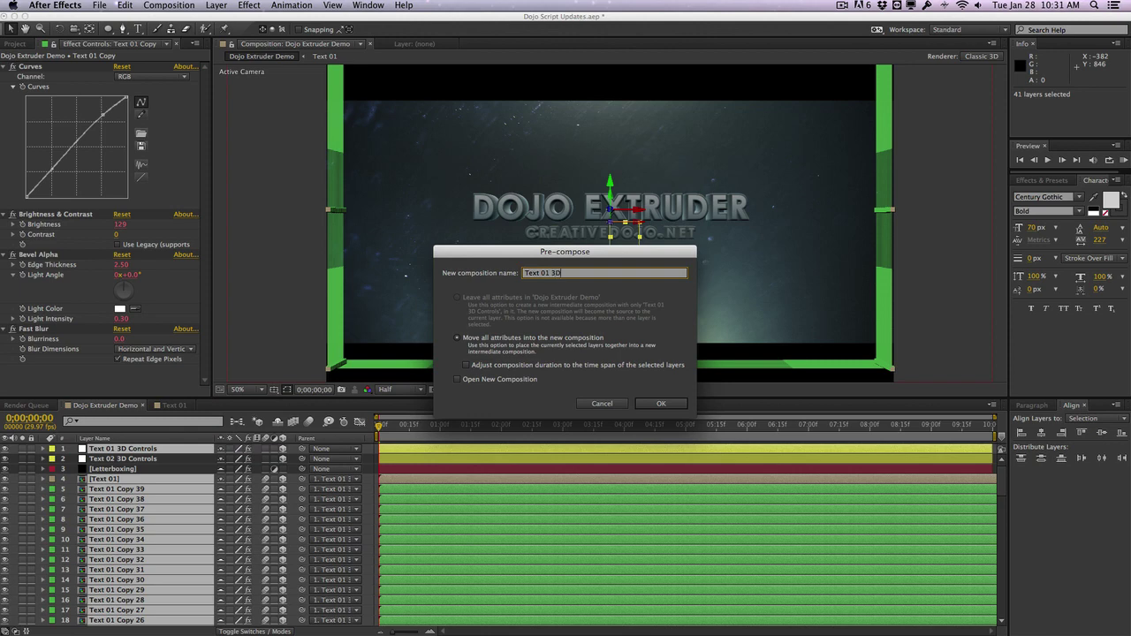
key(Return)
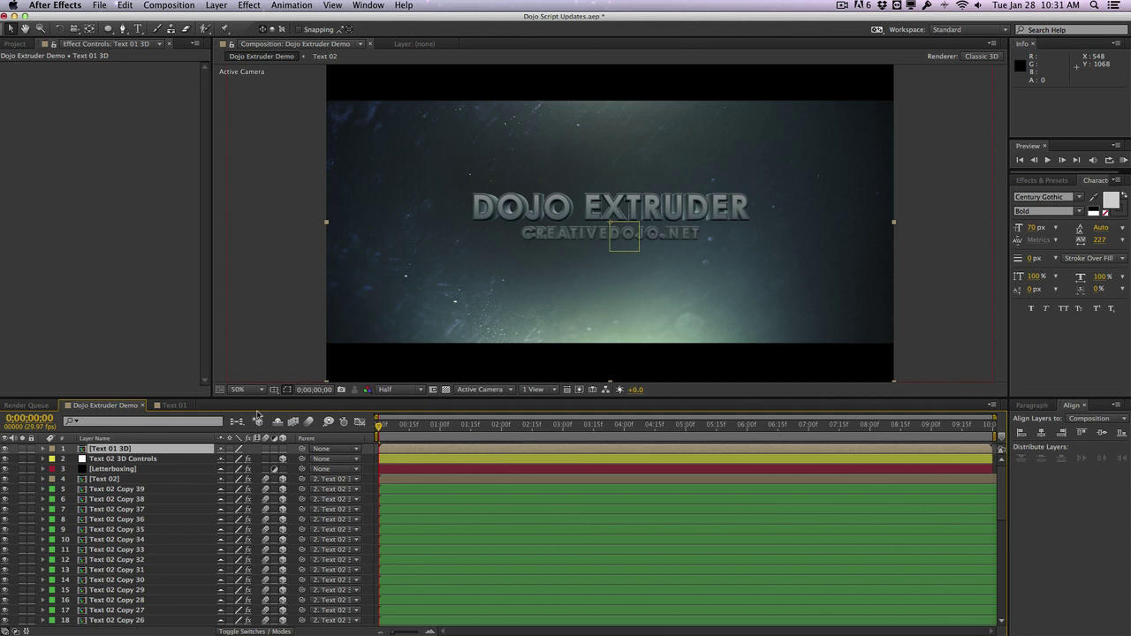
Step: Select [Text 02] through its extrusion copies plus Text 02 3D Controls
click(142, 479)
scroll(137, 552, down, 10)
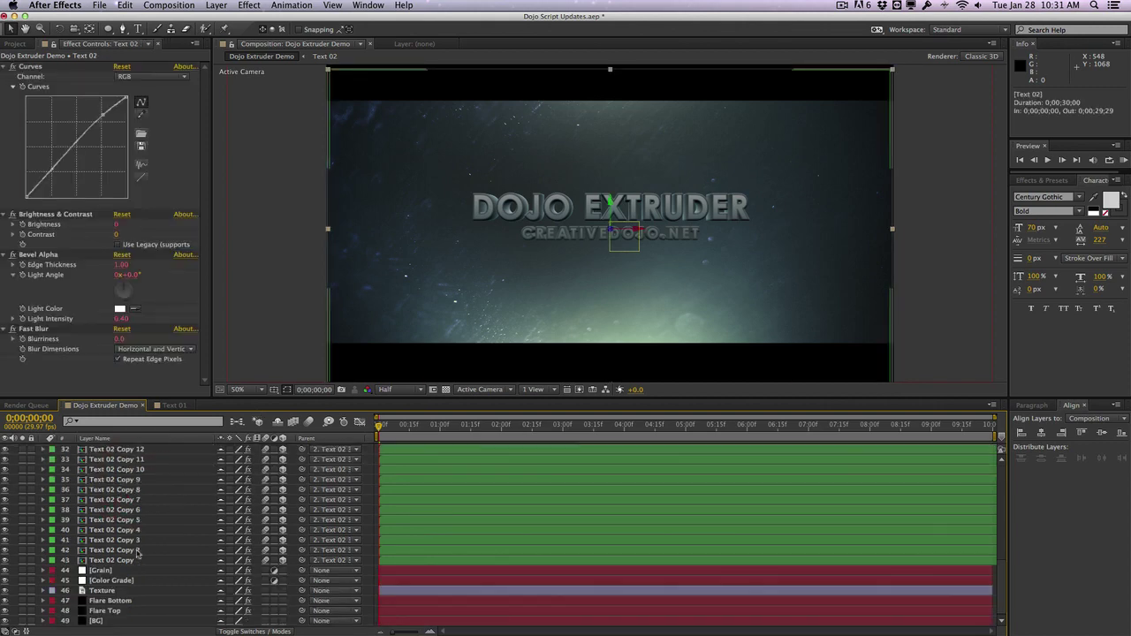
shift+click(137, 552)
scroll(141, 530, up, 10)
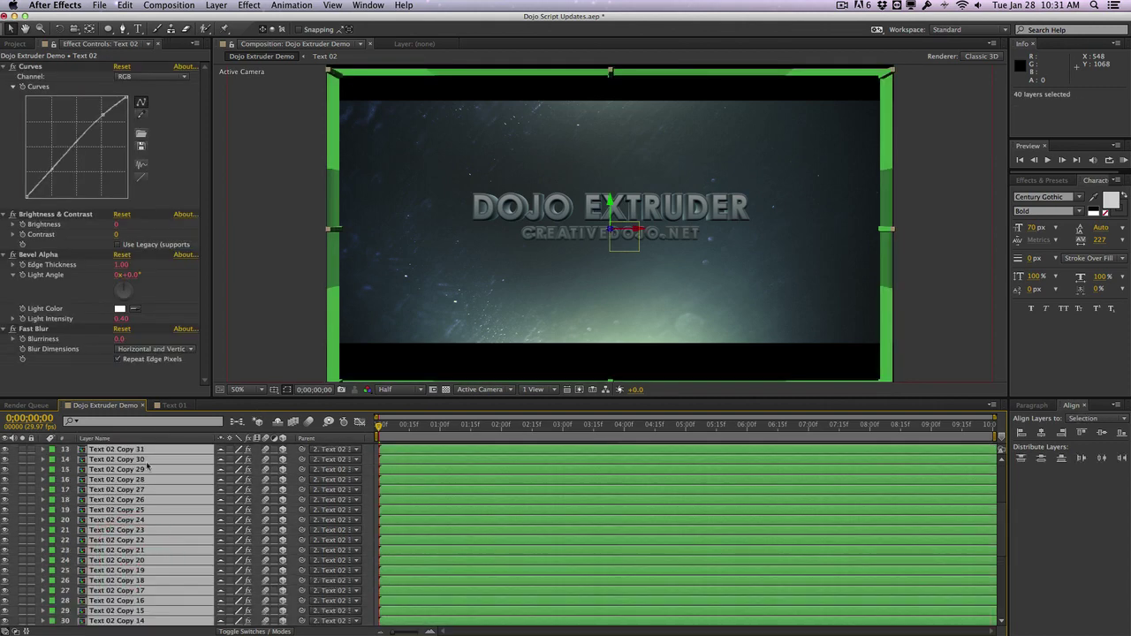
super+click(142, 459)
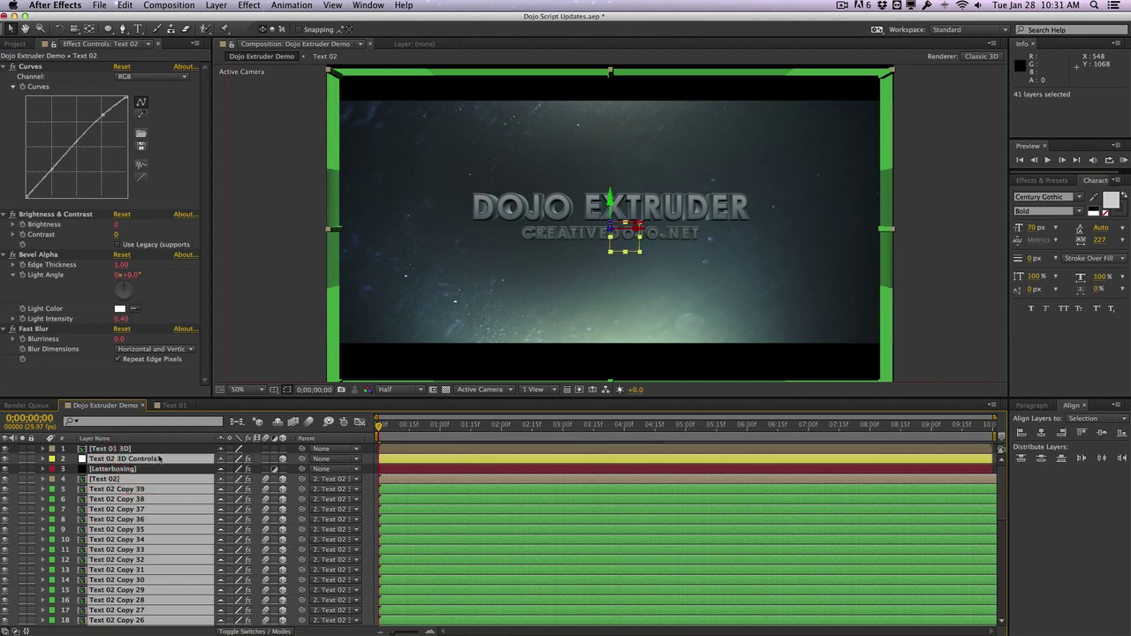
Step: Pre-compose the selected Text 02 layers into a comp named 'Text 02 3D'
click(216, 5)
click(217, 6)
click(217, 5)
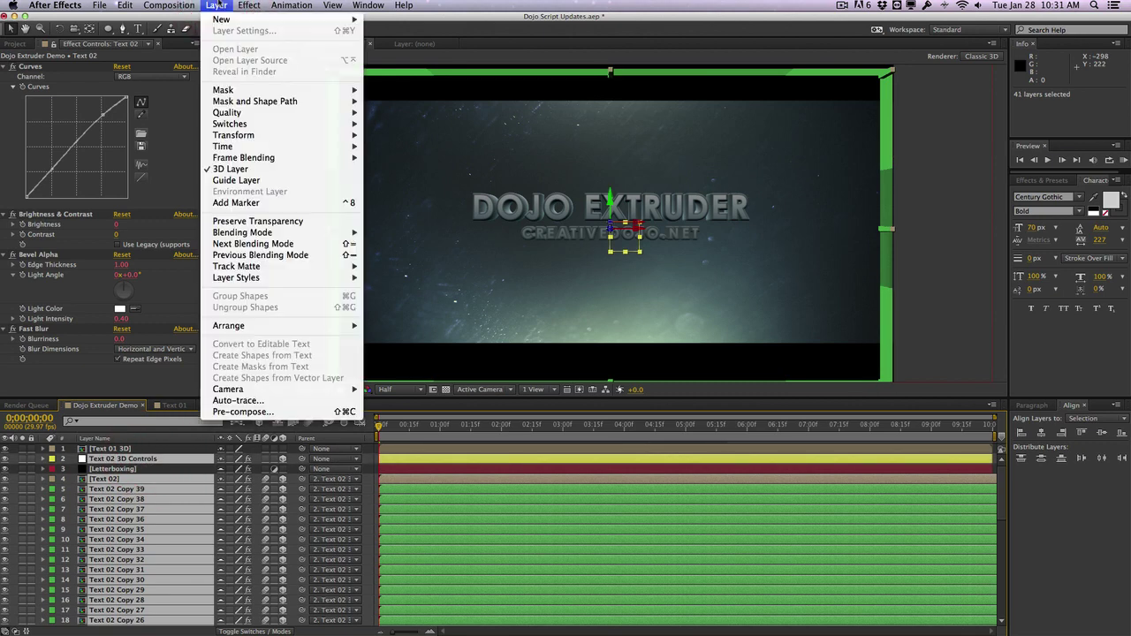
click(265, 412)
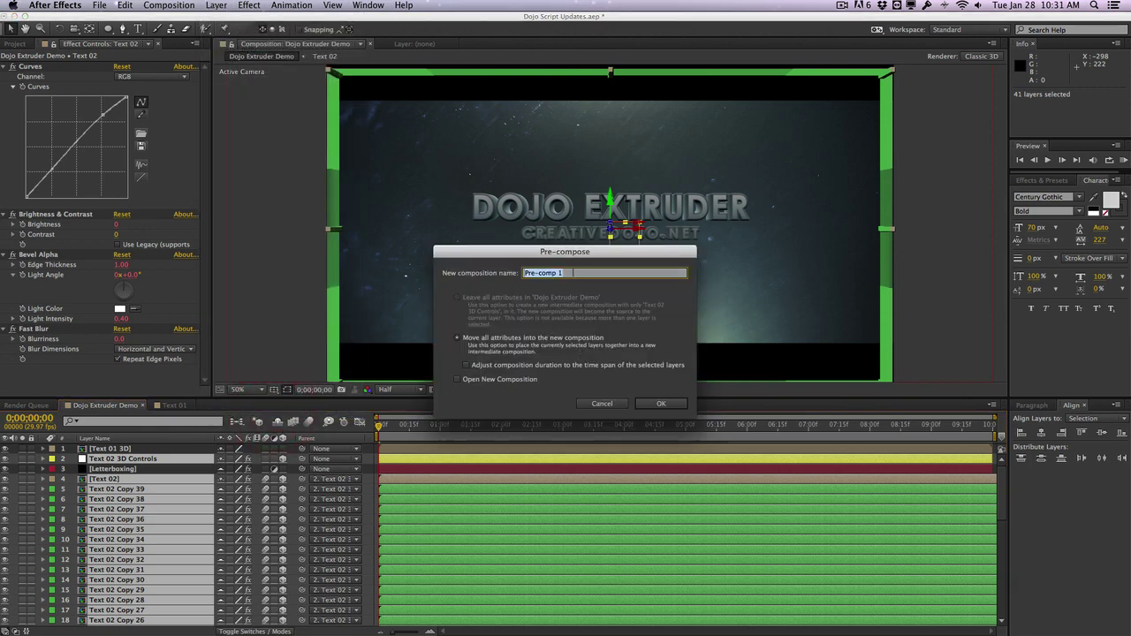
text(Text 02 3D)
key(Return)
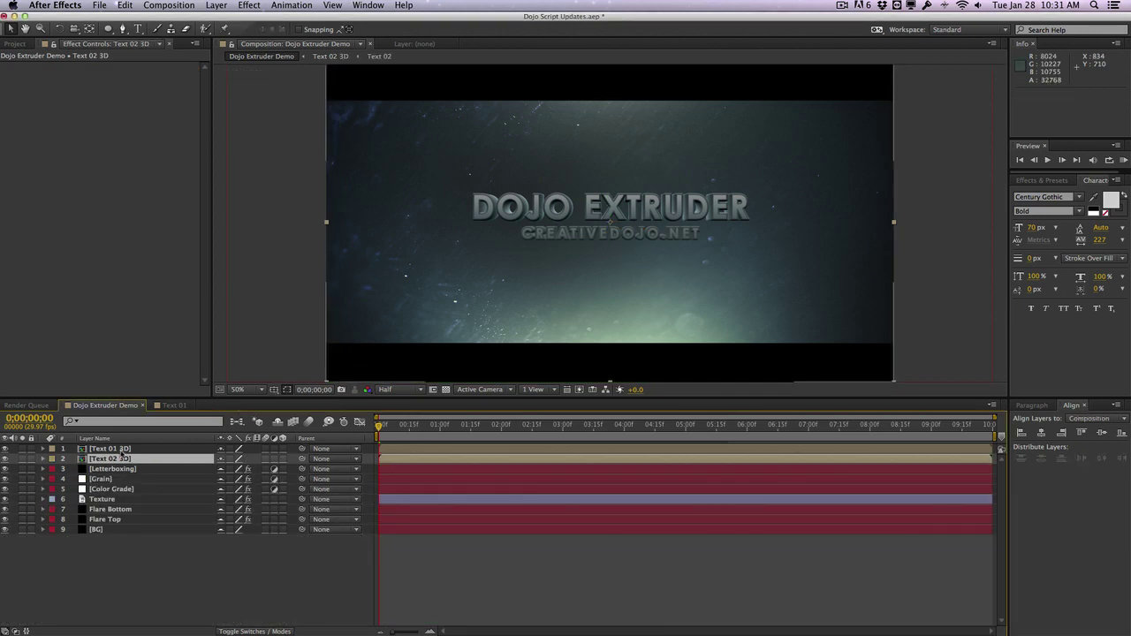
Step: Hide shy layers, select Text 01 3D and Text 02 3D, and generate a glitch with Shy checked
click(277, 421)
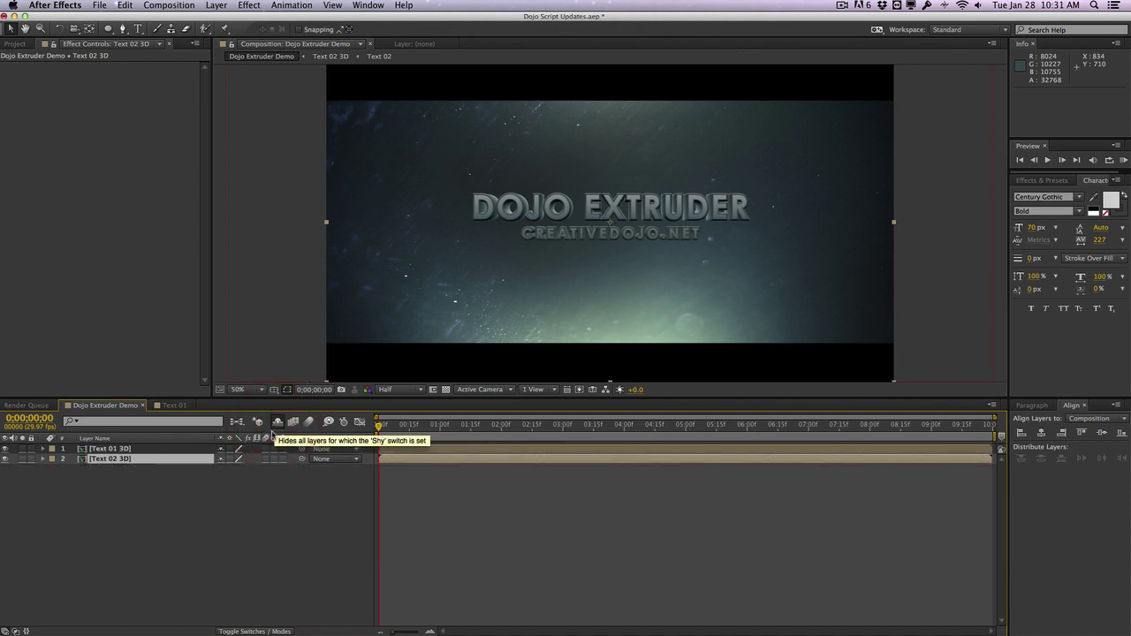
click(212, 500)
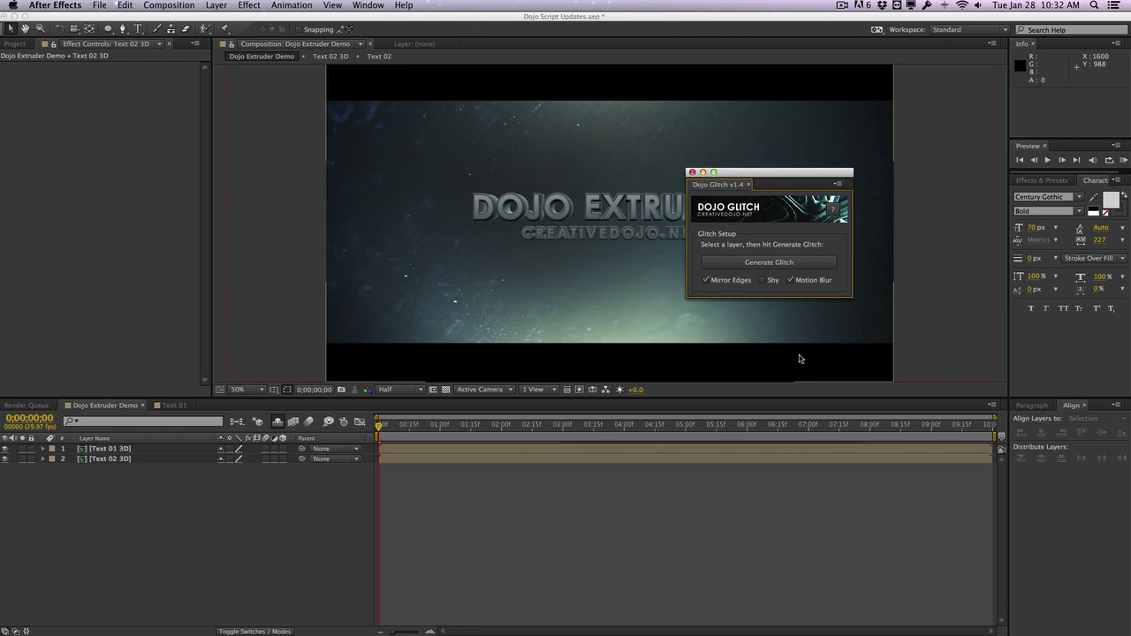
drag(146, 551, 87, 395)
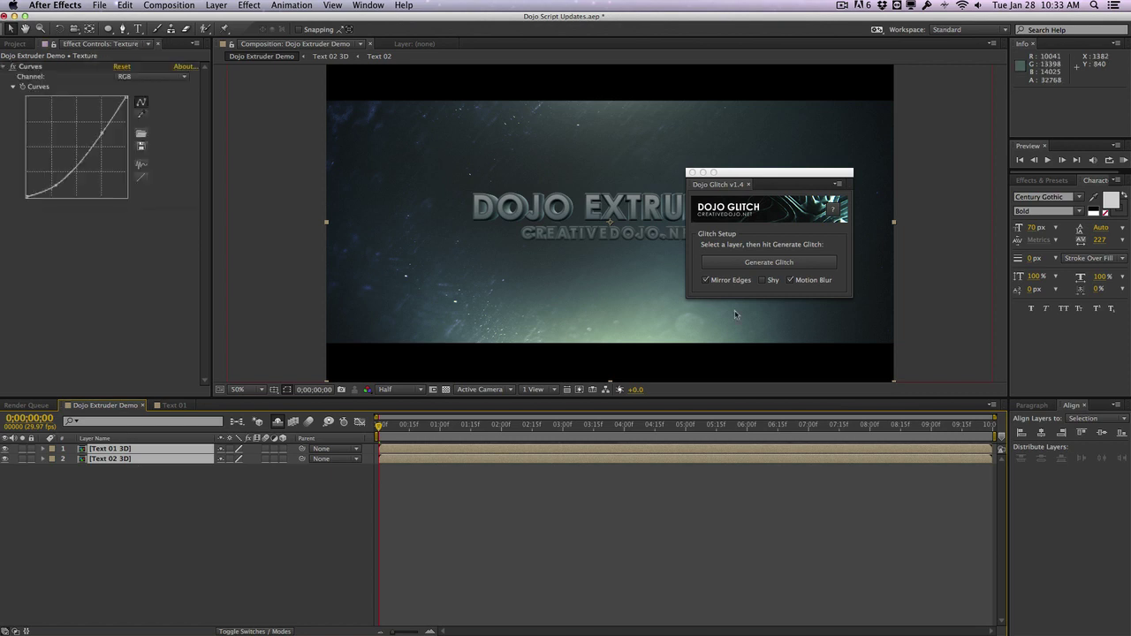
click(763, 281)
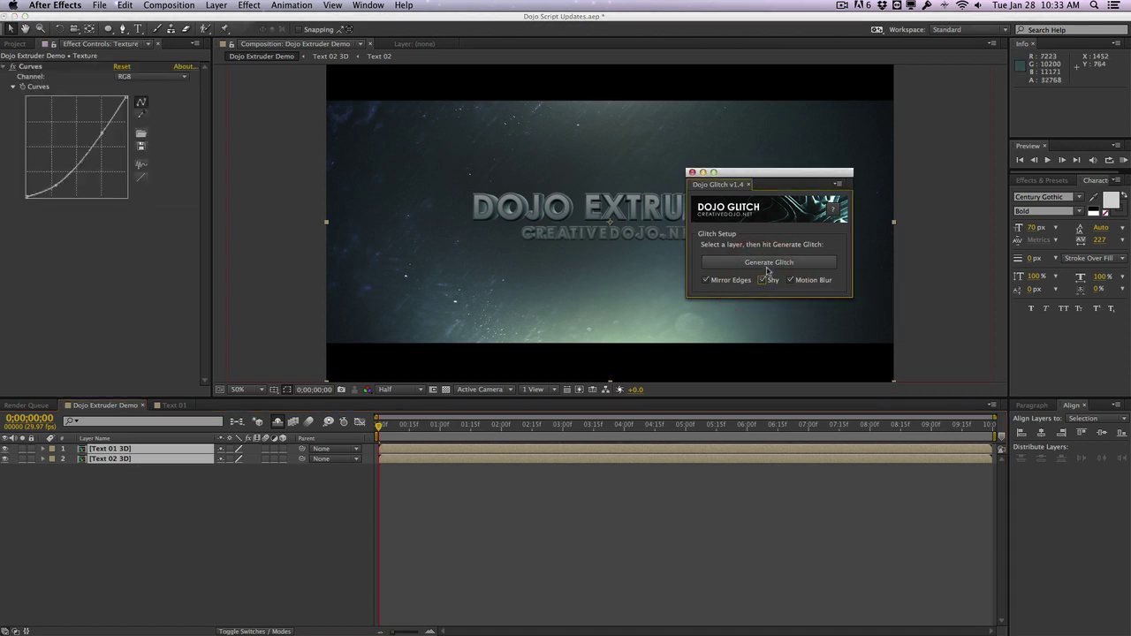
click(768, 263)
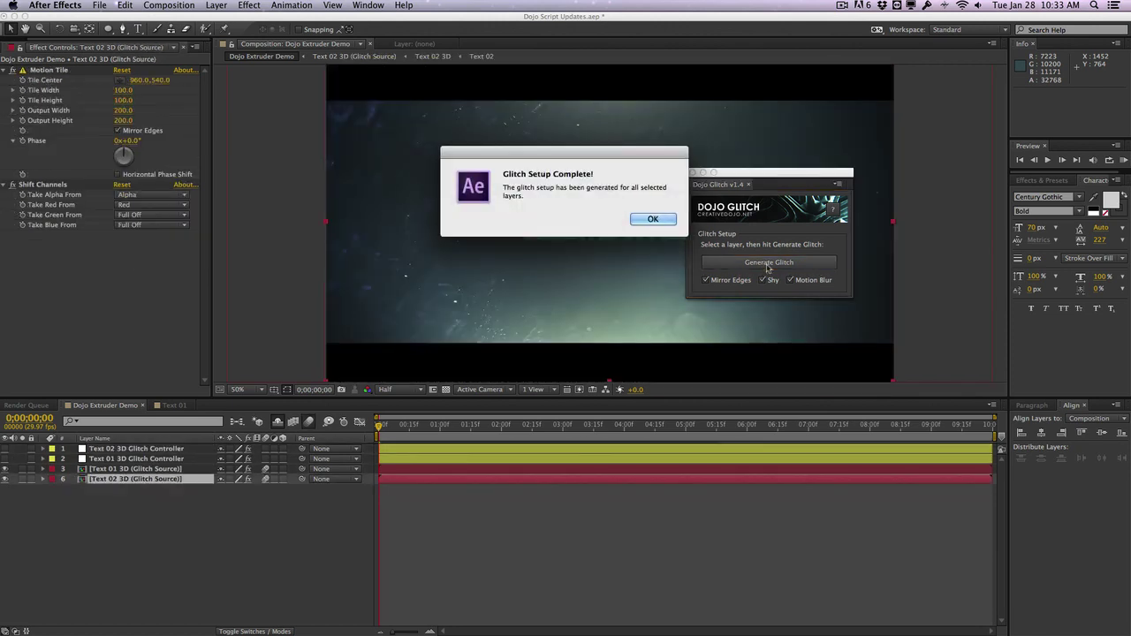
Step: Acknowledge Glitch Setup Complete, briefly reveal the shy glitch layers, then hide them again
click(653, 219)
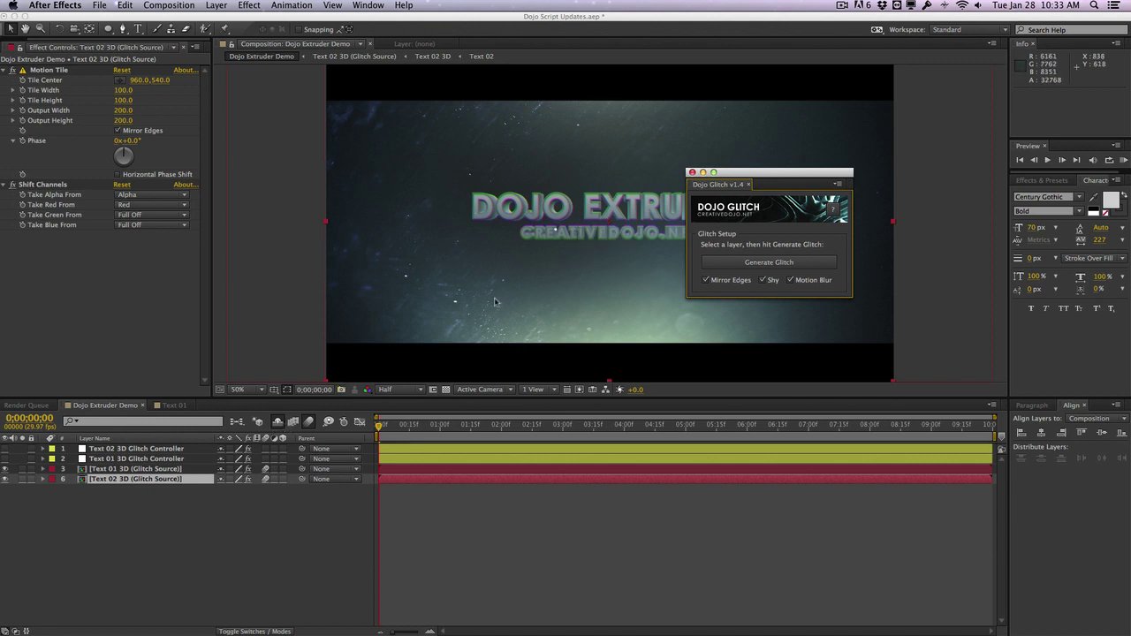
click(280, 422)
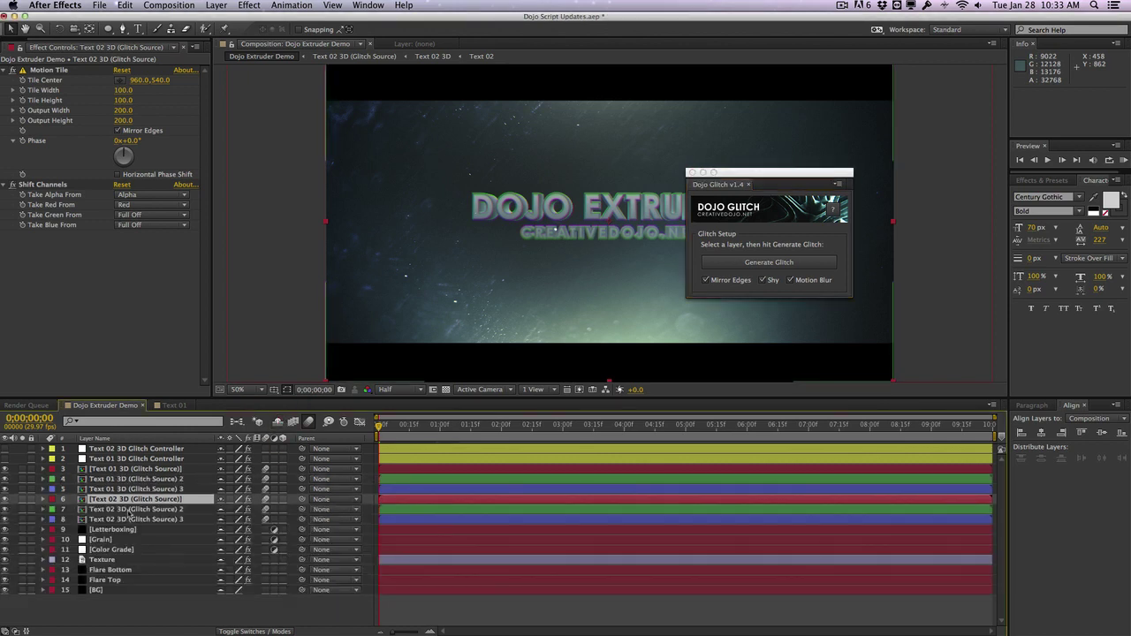
click(279, 421)
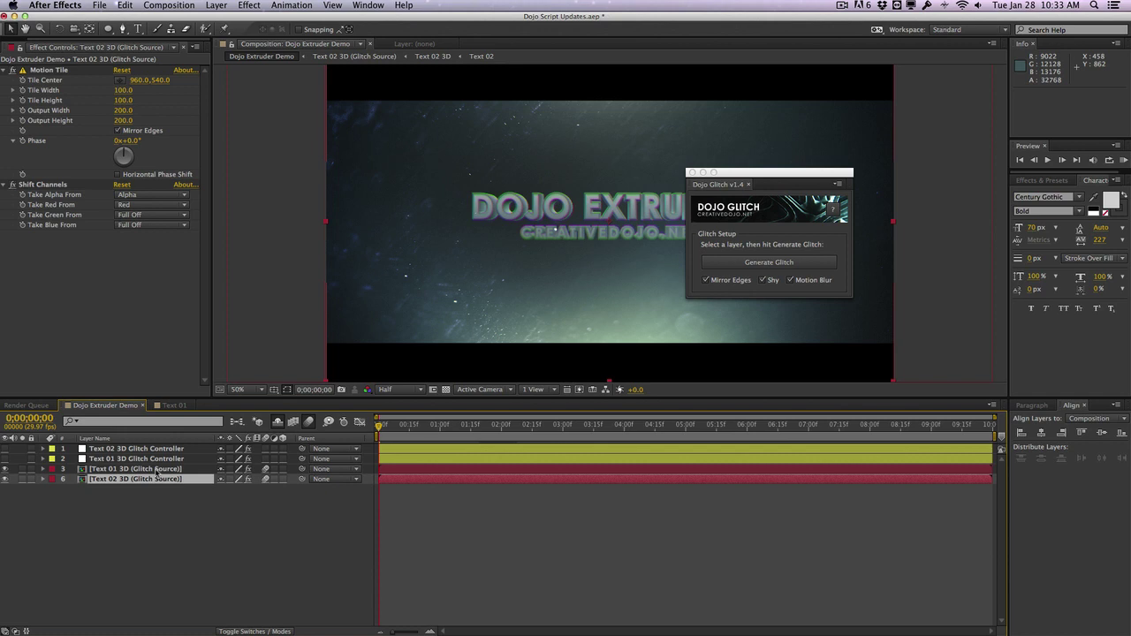
Step: Close the Dojo Glitch panel and select the Text 01 3D Glitch Controller layer to show its sliders
click(691, 172)
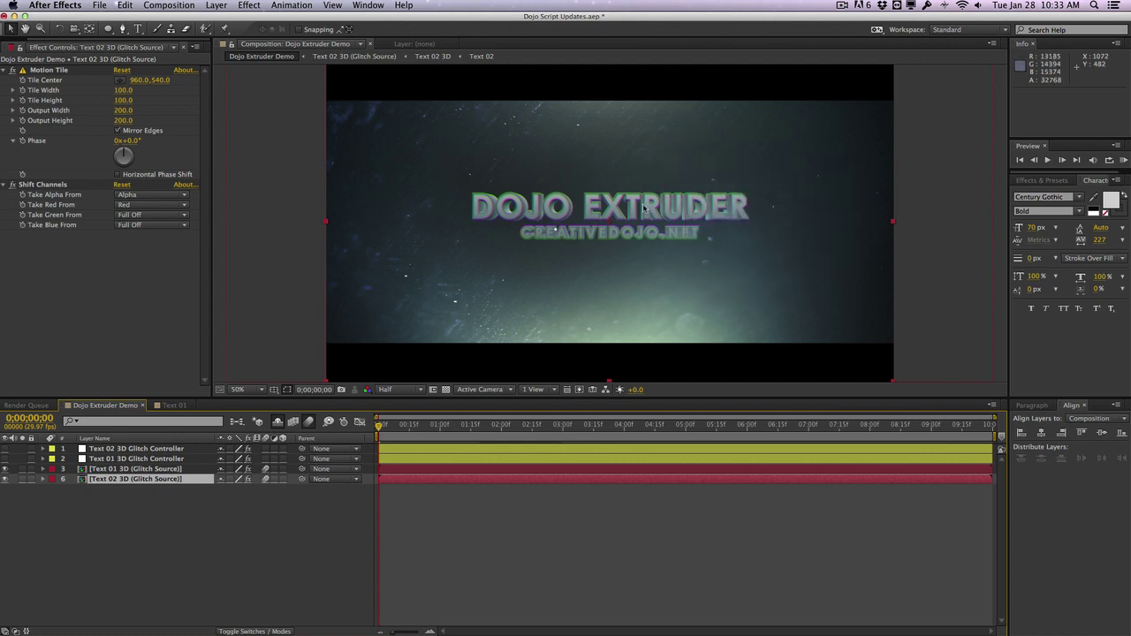
click(120, 460)
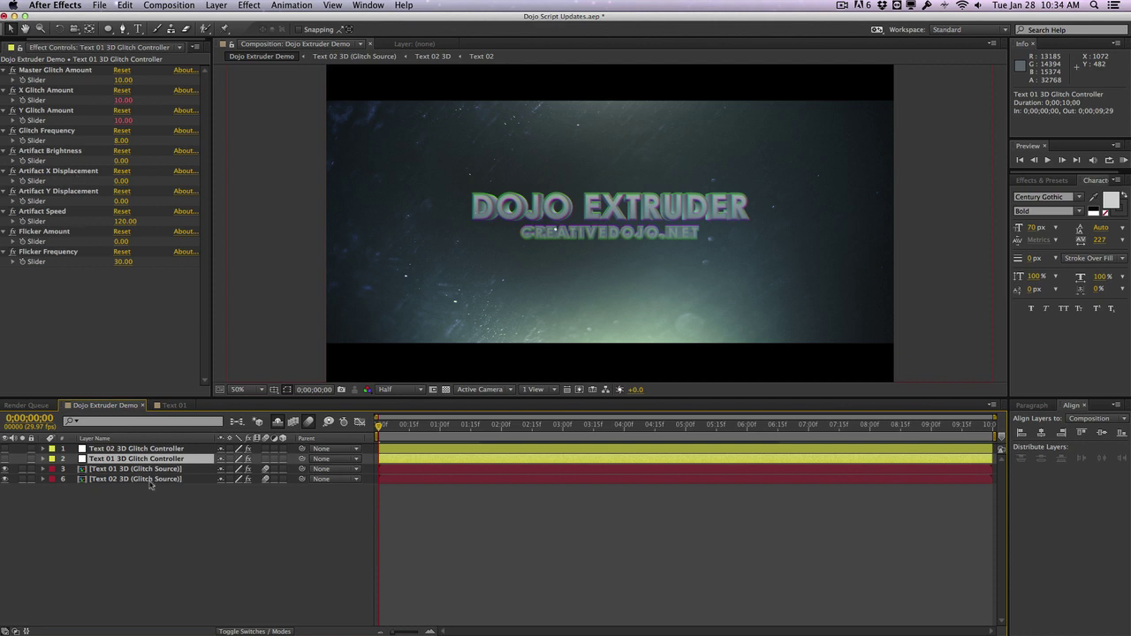
Step: Hide the CREATIVEDOJO.NET text layer by temporarily revealing the shy layers
click(6, 479)
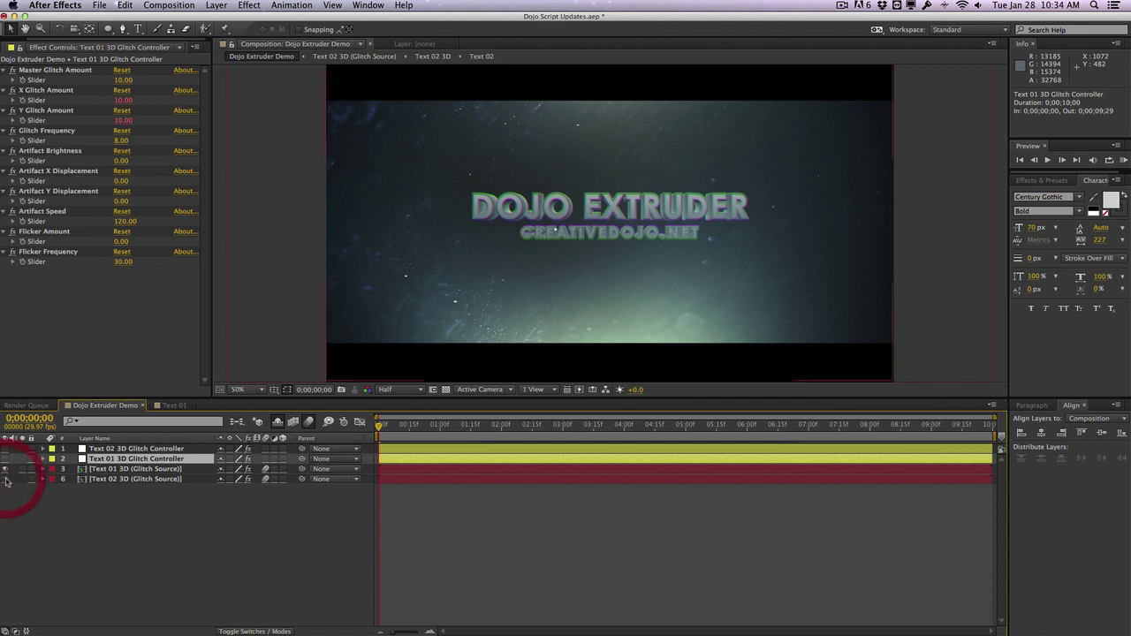
click(278, 421)
click(6, 509)
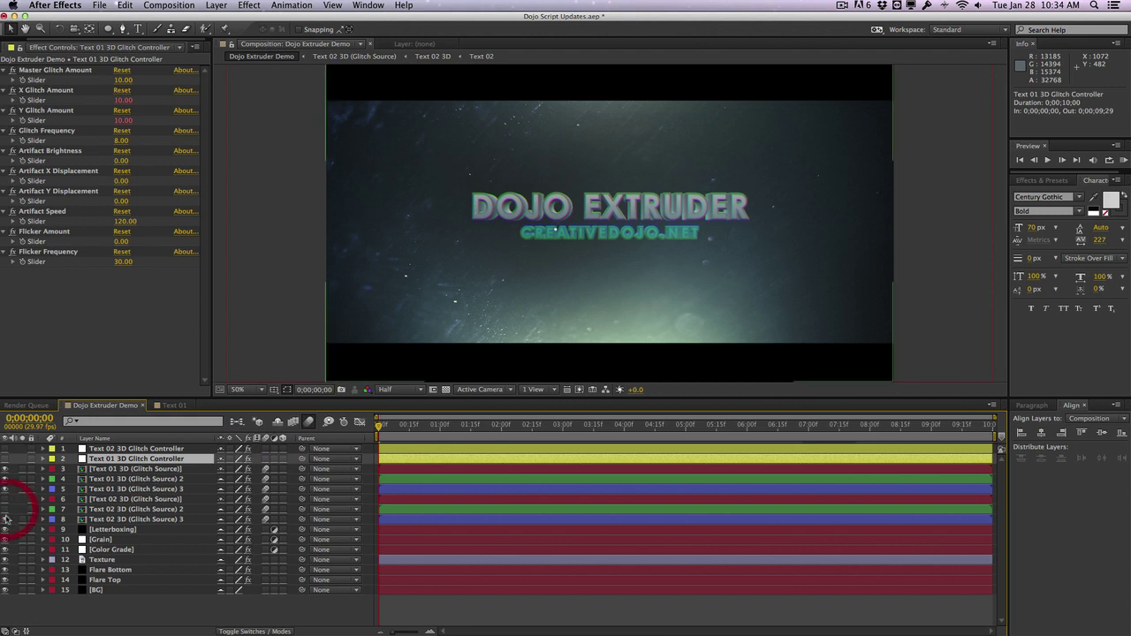
click(278, 422)
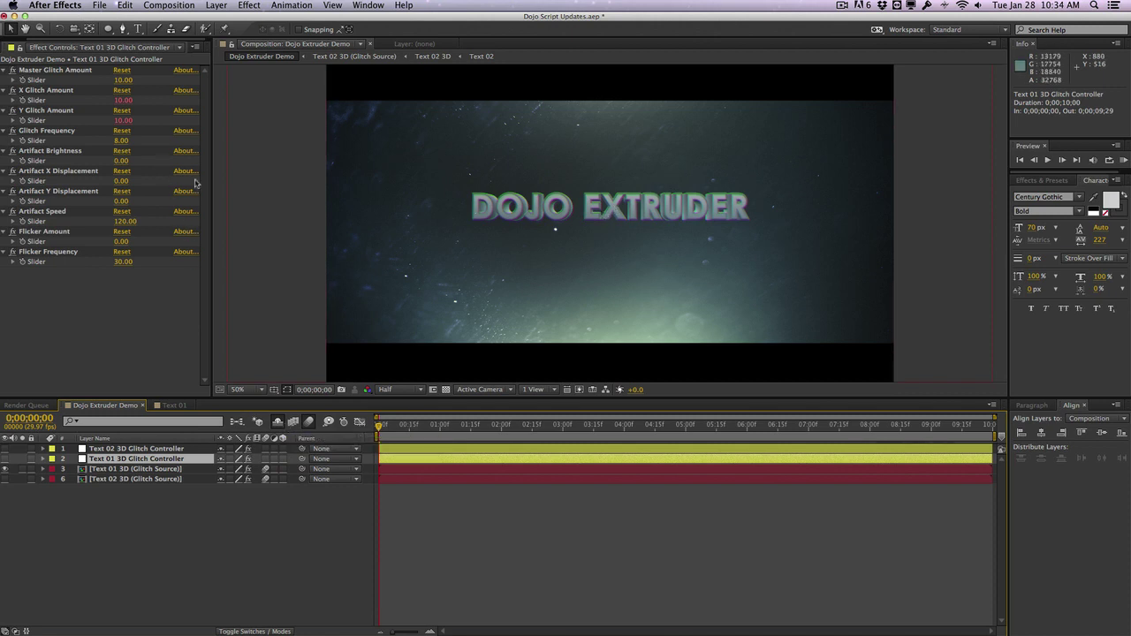
Step: Set Master Glitch Amount to 25
click(123, 81)
text(25)
key(Return)
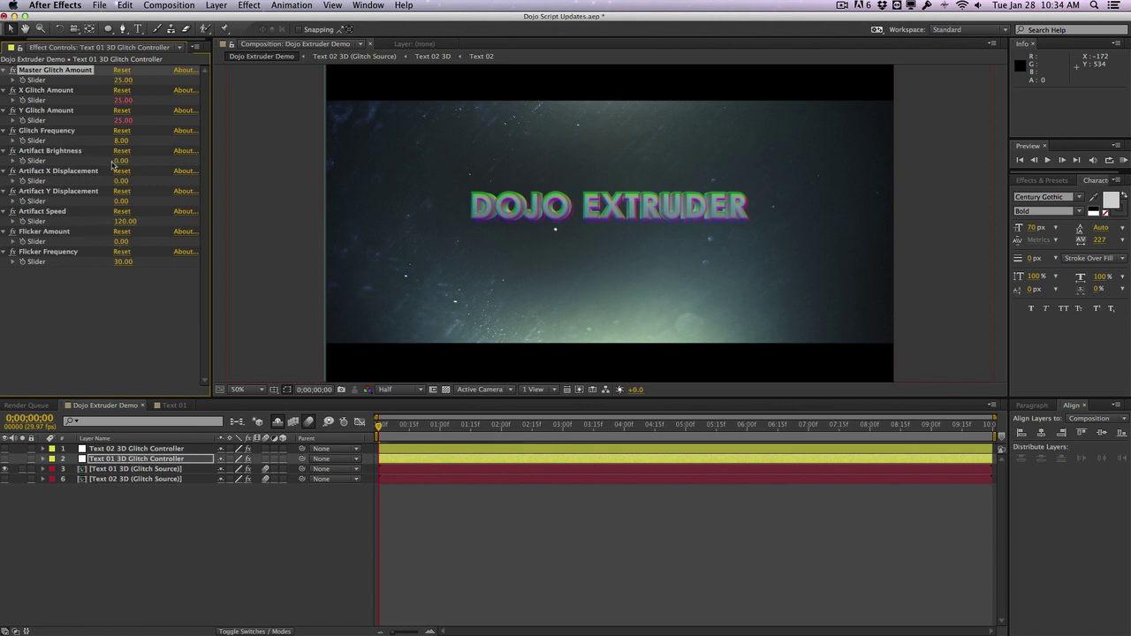
Step: Scrub Artifact Brightness in Effect Controls up to 193
drag(118, 162, 228, 159)
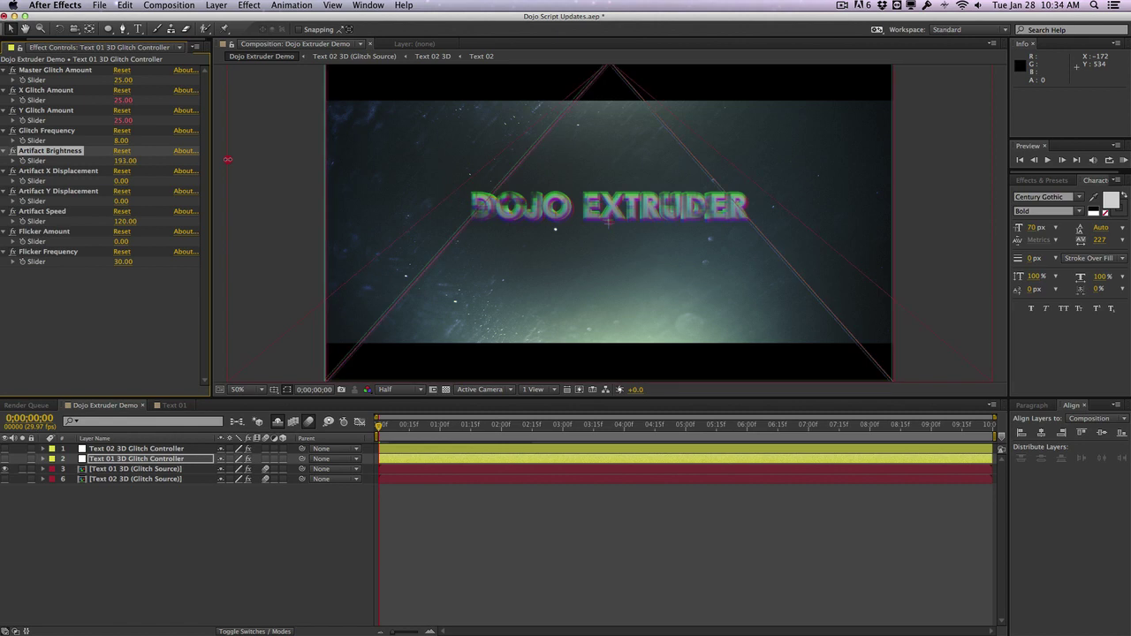
click(228, 159)
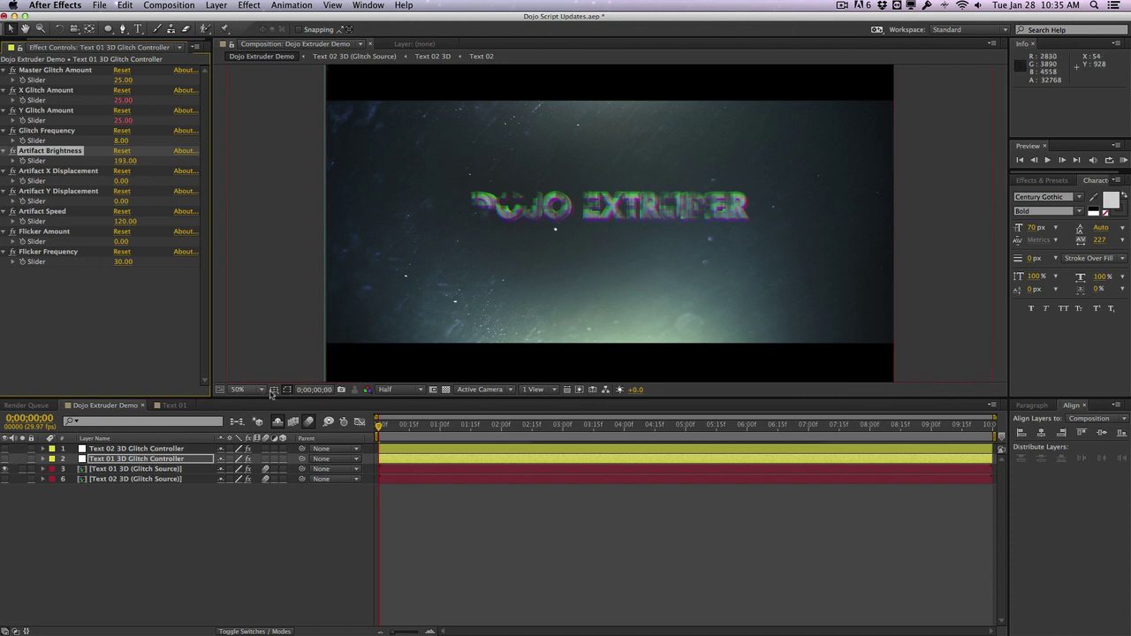
Step: Check the preview resolution options unchanged, then scrub Artifact X Displacement to 35 and Y to 13
click(403, 390)
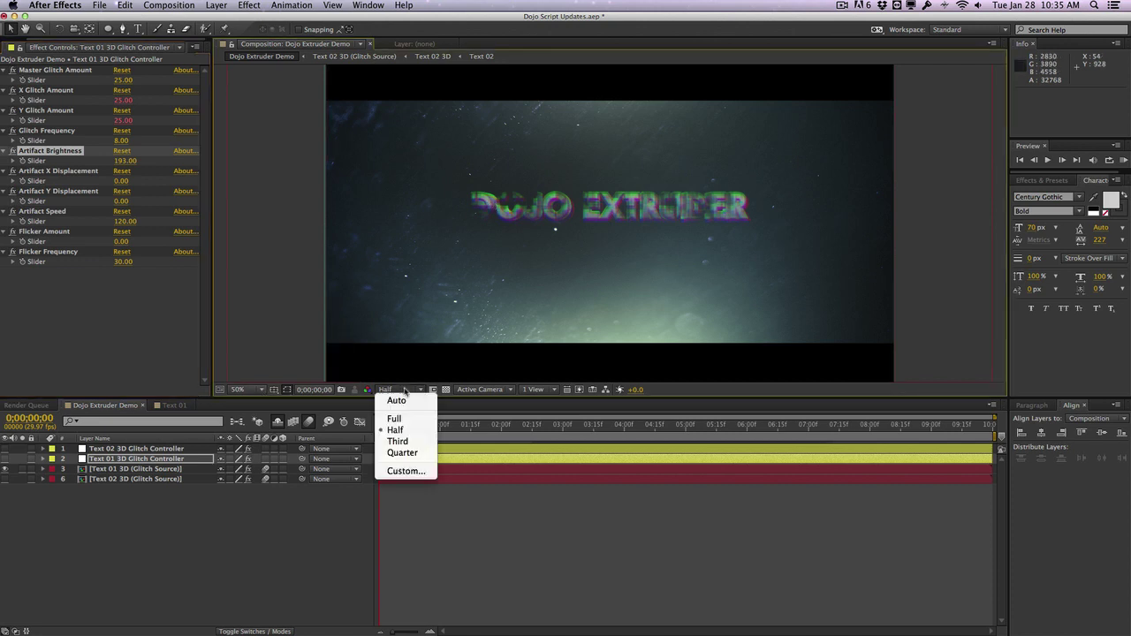
click(99, 289)
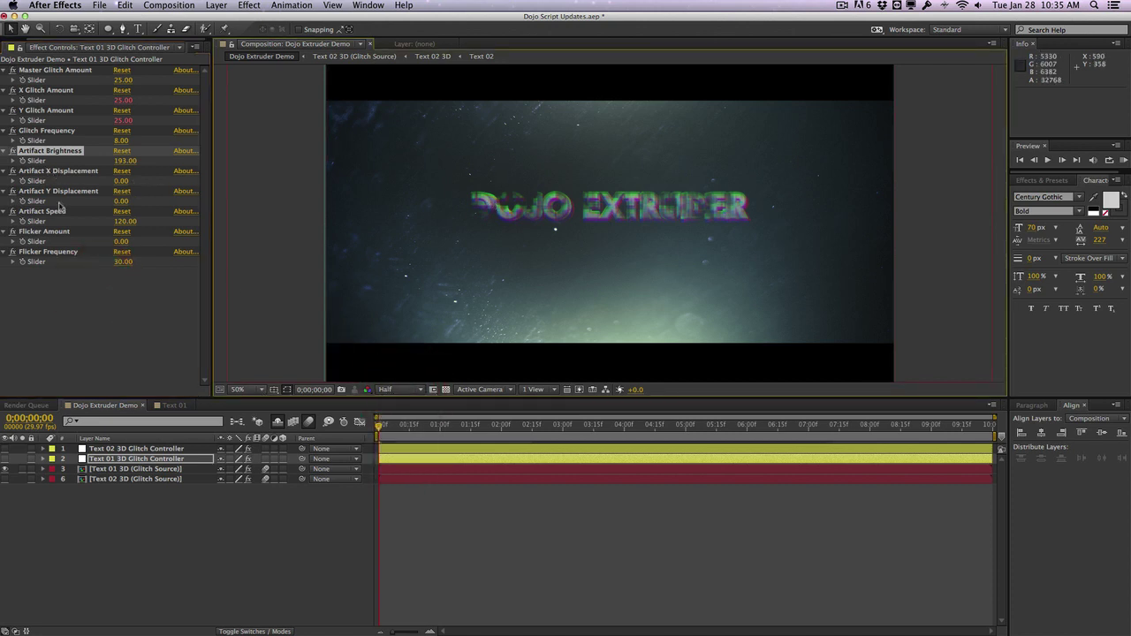
mouse_move(119, 180)
mouse_down()
mouse_move(140, 180)
mouse_move(128, 201)
mouse_up()
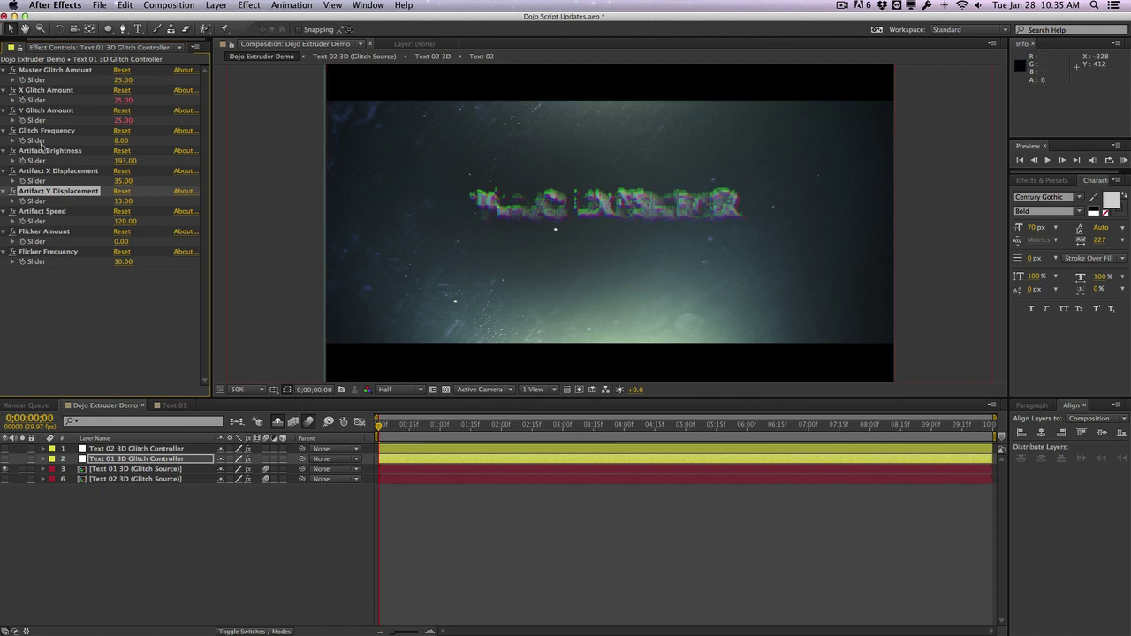
Step: Set Artifact X Displacement and Artifact Y Displacement both to 0
click(123, 181)
text(0)
key(Return)
click(122, 202)
text(0)
key(Return)
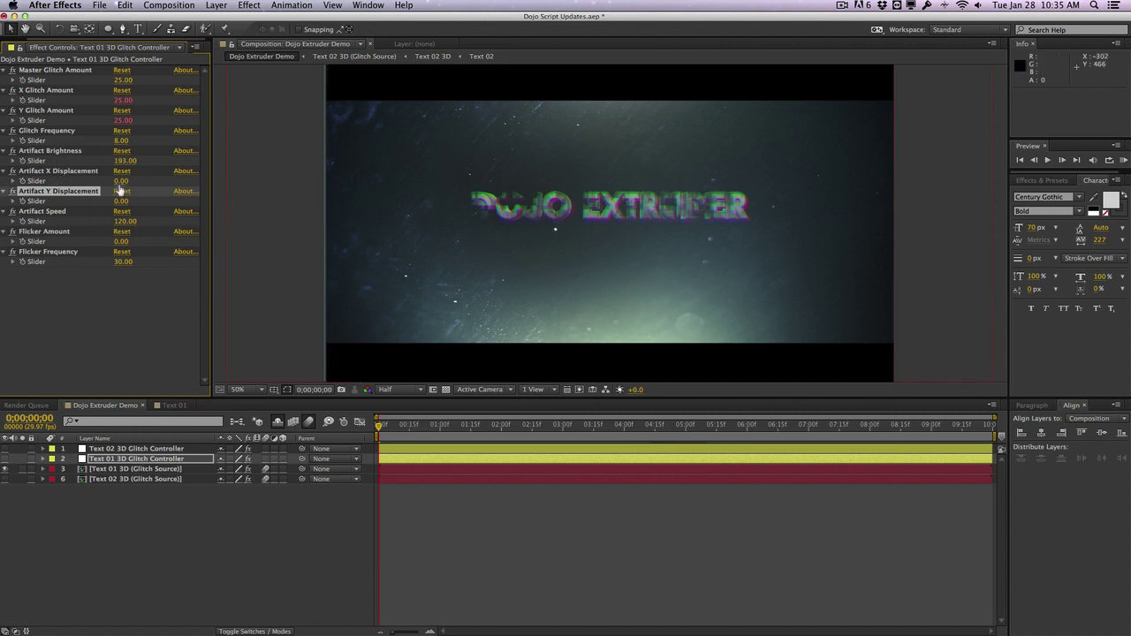
Step: Test-scrub Artifact X Displacement upward, then return it to 0
drag(121, 182, 179, 180)
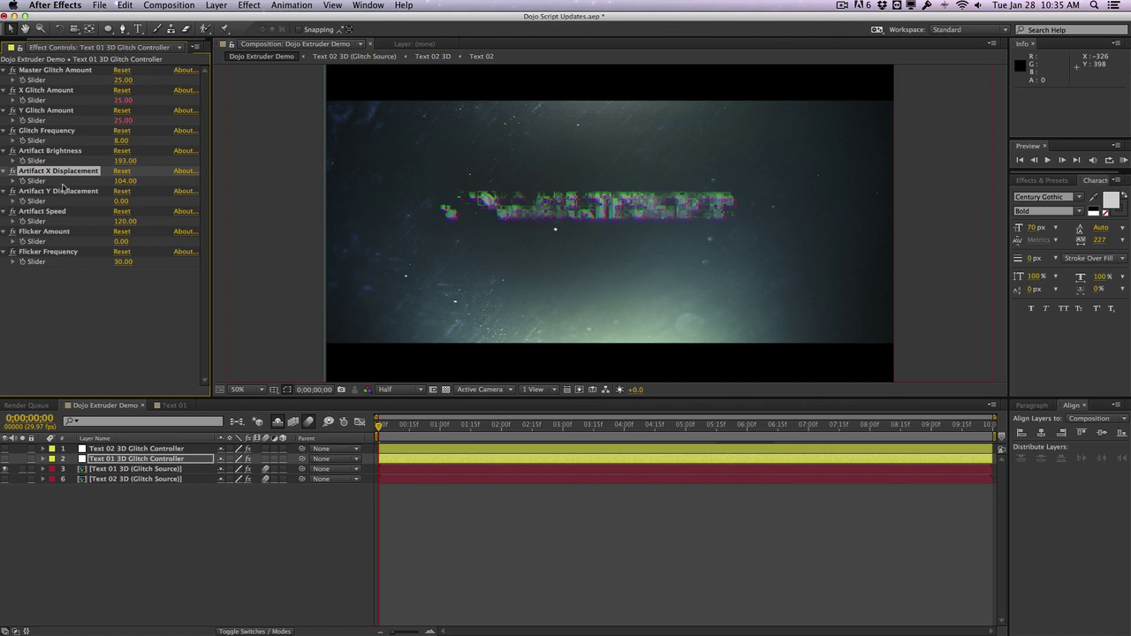
click(126, 181)
text(0)
key(Return)
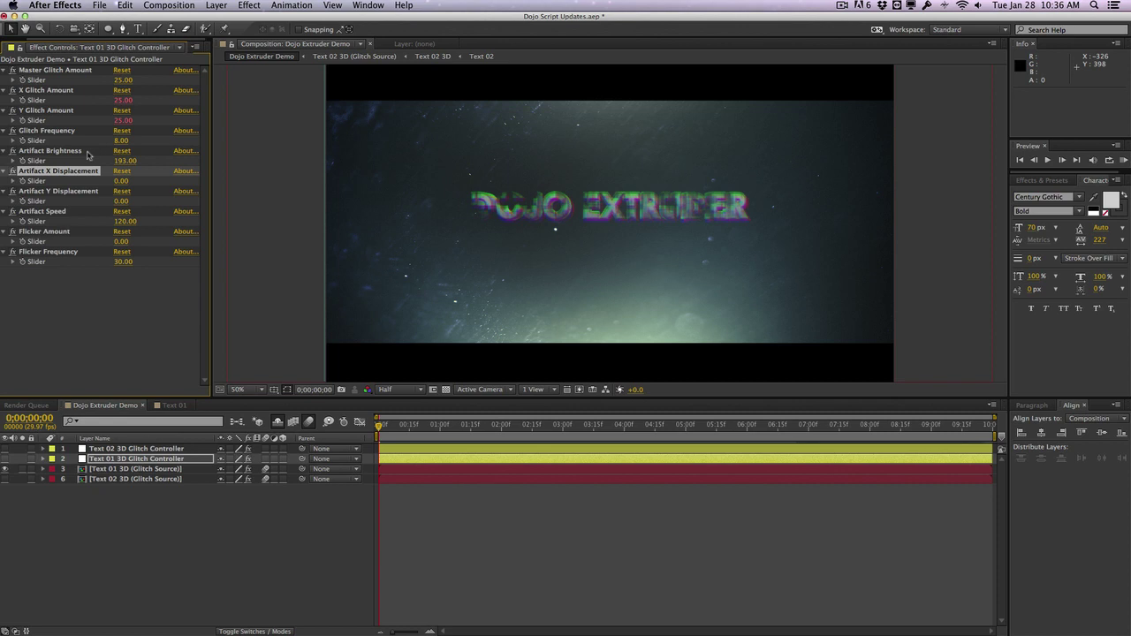
Step: Test-scrub Artifact X Displacement, then reset it to 0
drag(116, 181, 128, 182)
click(122, 181)
text(0)
key(Return)
Step: Set Master Glitch Amount to 0 and scrub Artifact X Displacement to 54 and Y to 30
click(125, 82)
text(0)
key(Return)
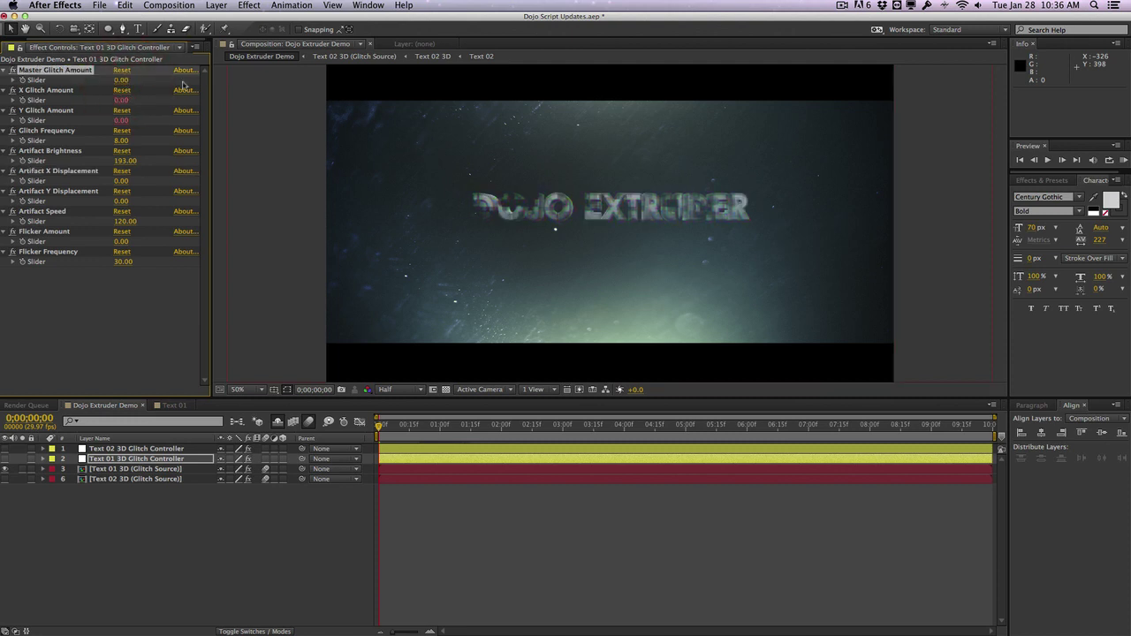
drag(122, 181, 141, 201)
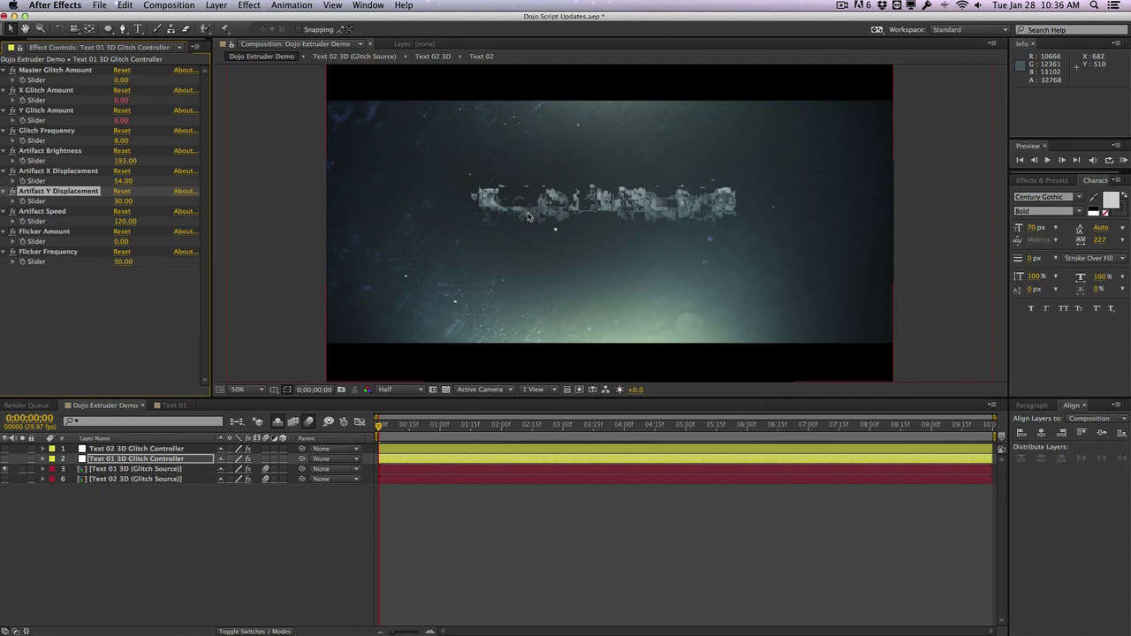
Step: Select layer 1, Text 02 3D Glitch Controller, to show its Effect Controls
click(137, 449)
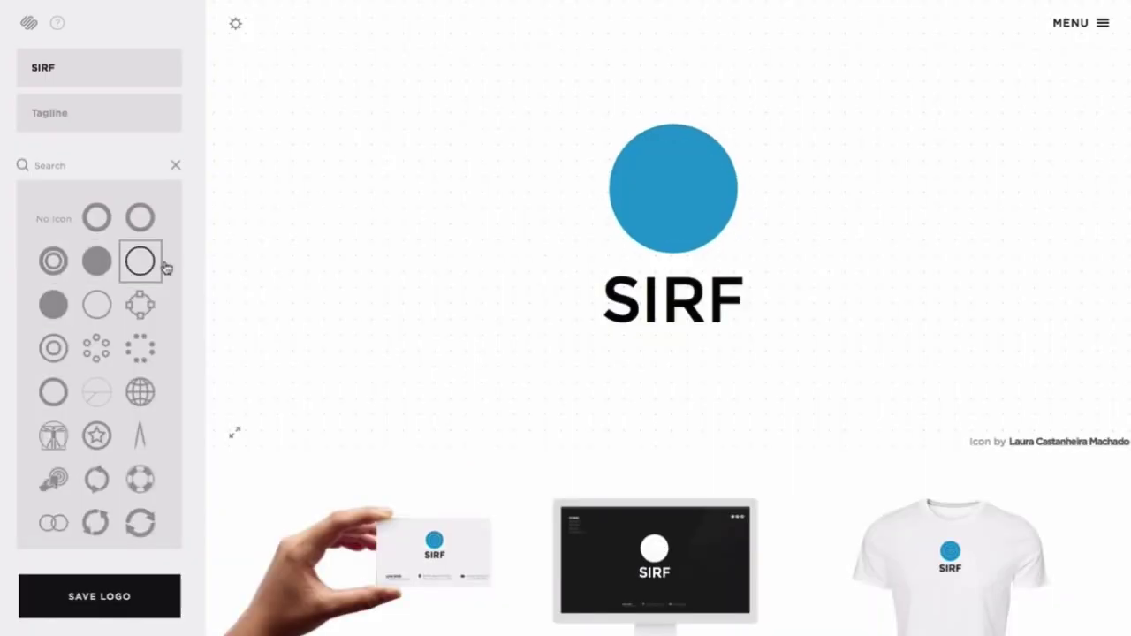
Step: Fill the SIRF logo circle with #282828, then select the SIRF text and open Font Family
click(677, 209)
key(BackSpace)
key(BackSpace)
key(BackSpace)
key(BackSpace)
key(BackSpace)
key(BackSpace)
text(282828)
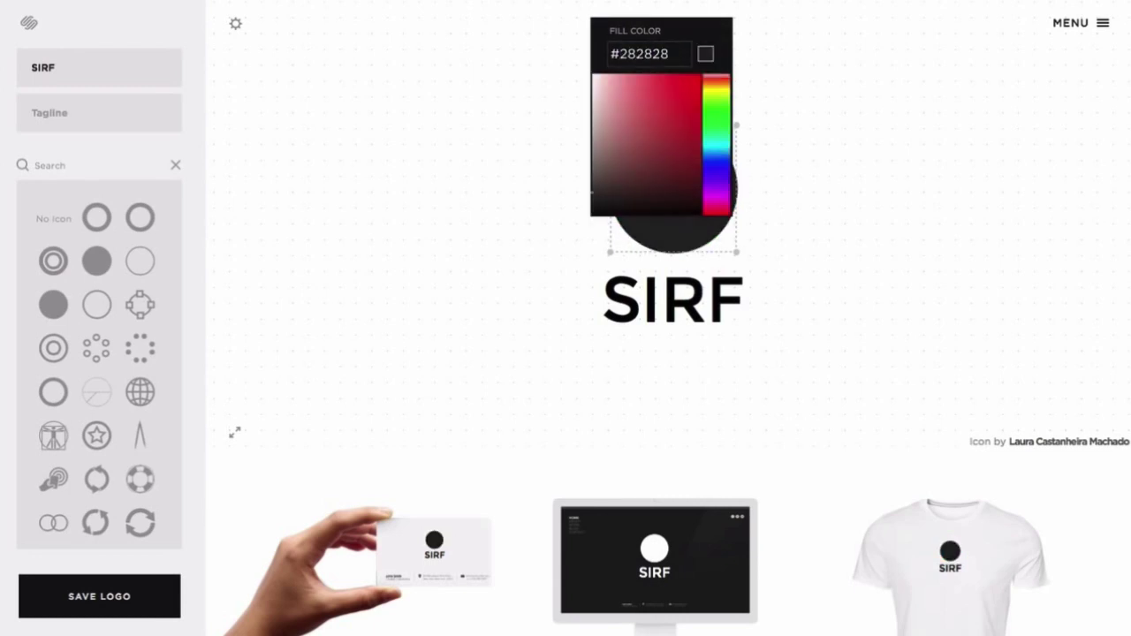
click(662, 293)
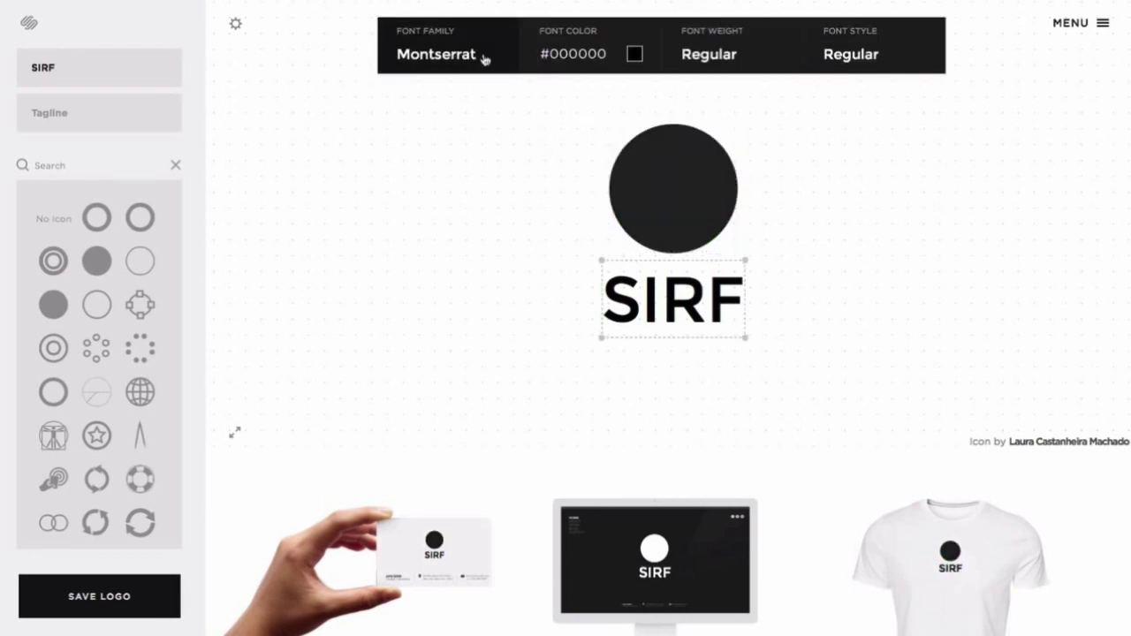
click(477, 51)
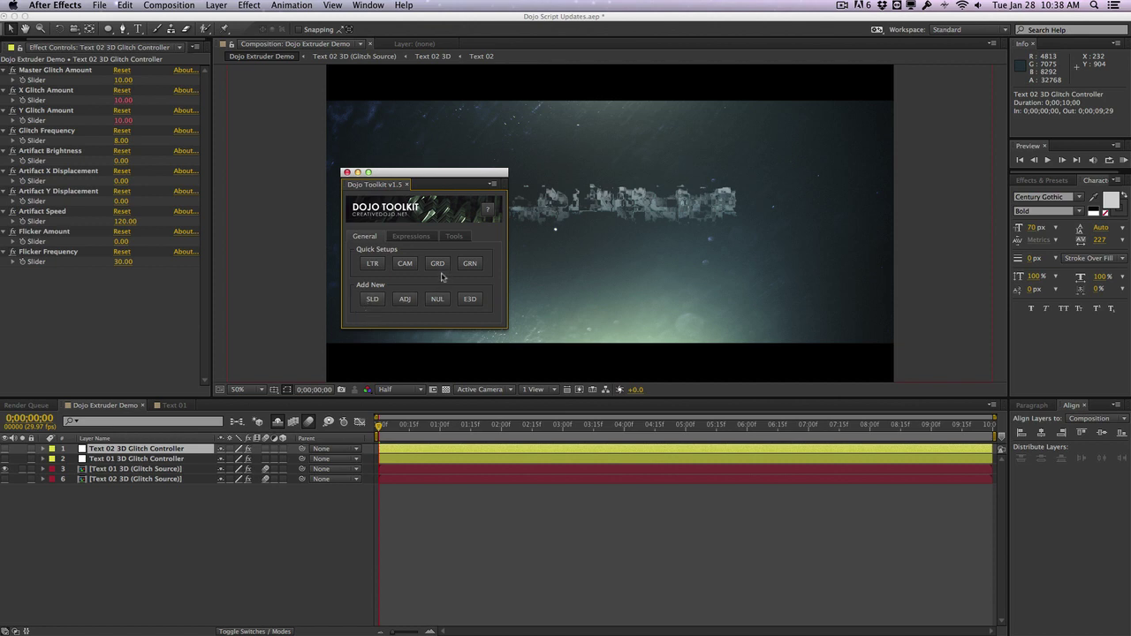
Step: Read through the Dojo Toolkit About information, then close it
click(488, 211)
scroll(524, 349, down, 5)
scroll(524, 350, down, 3)
click(698, 460)
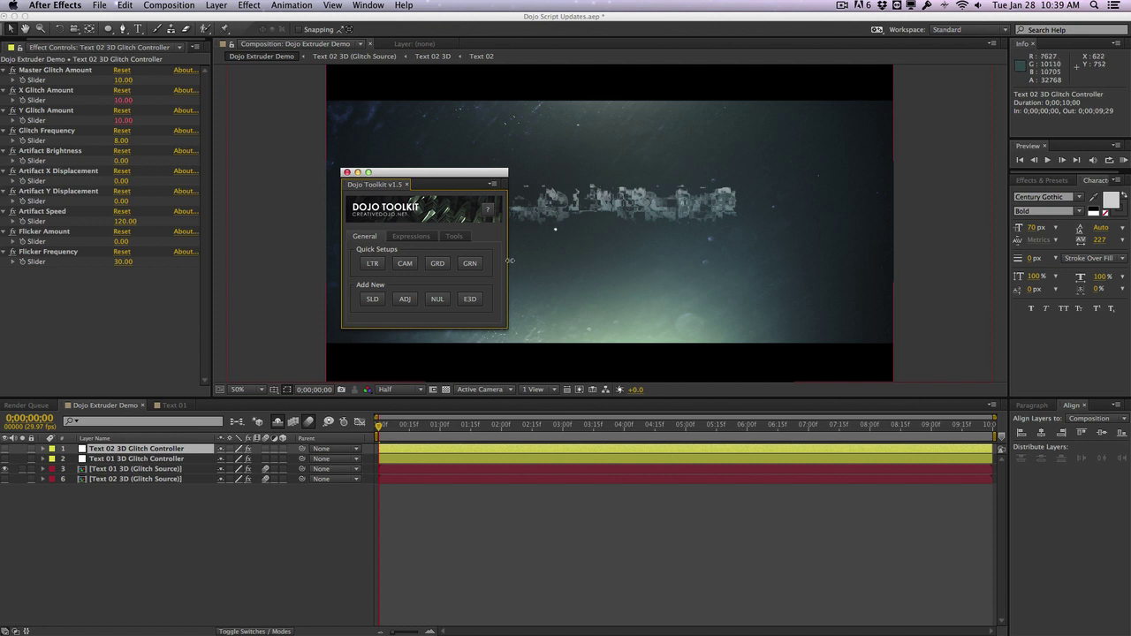
Step: Browse the Dojo Toolkit expression presets and easing options, keeping Autofade and Expo
click(405, 236)
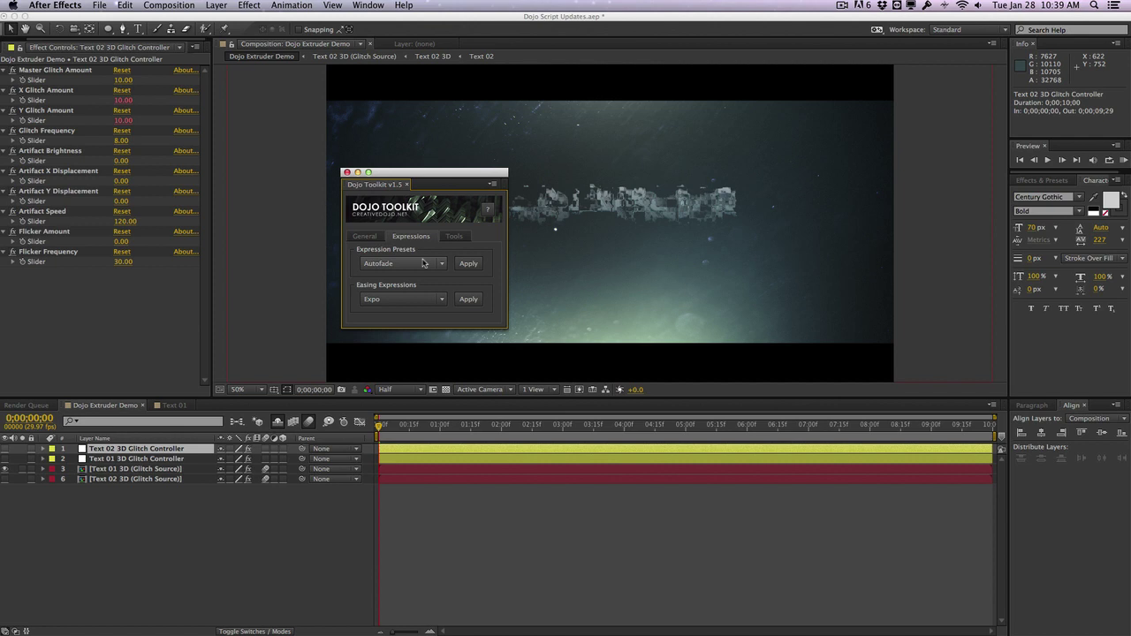
click(423, 263)
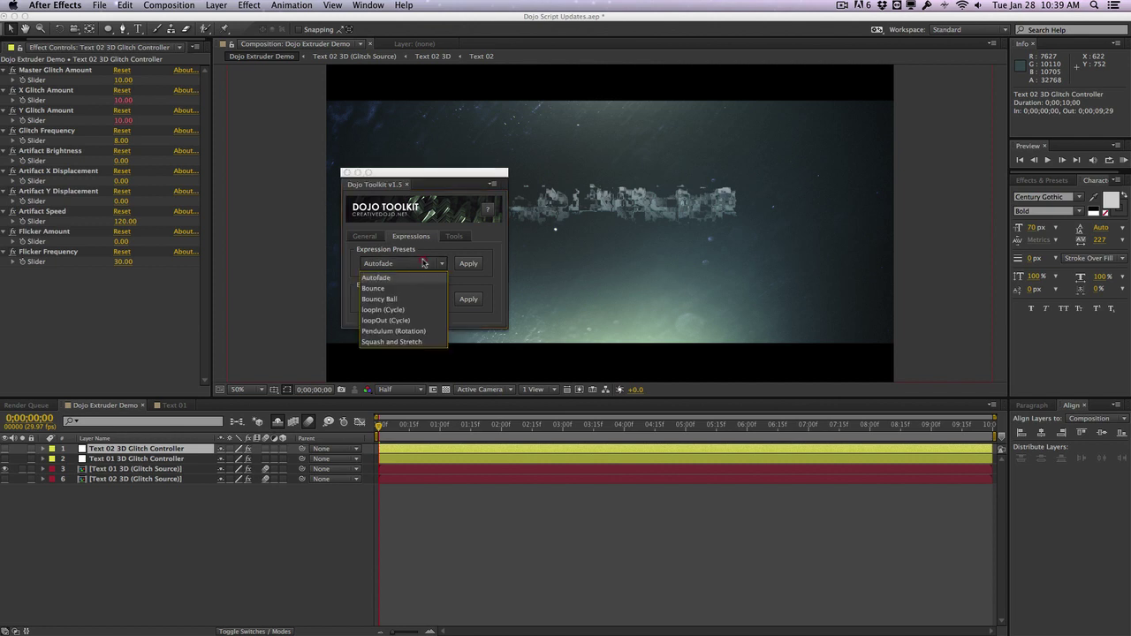
click(460, 327)
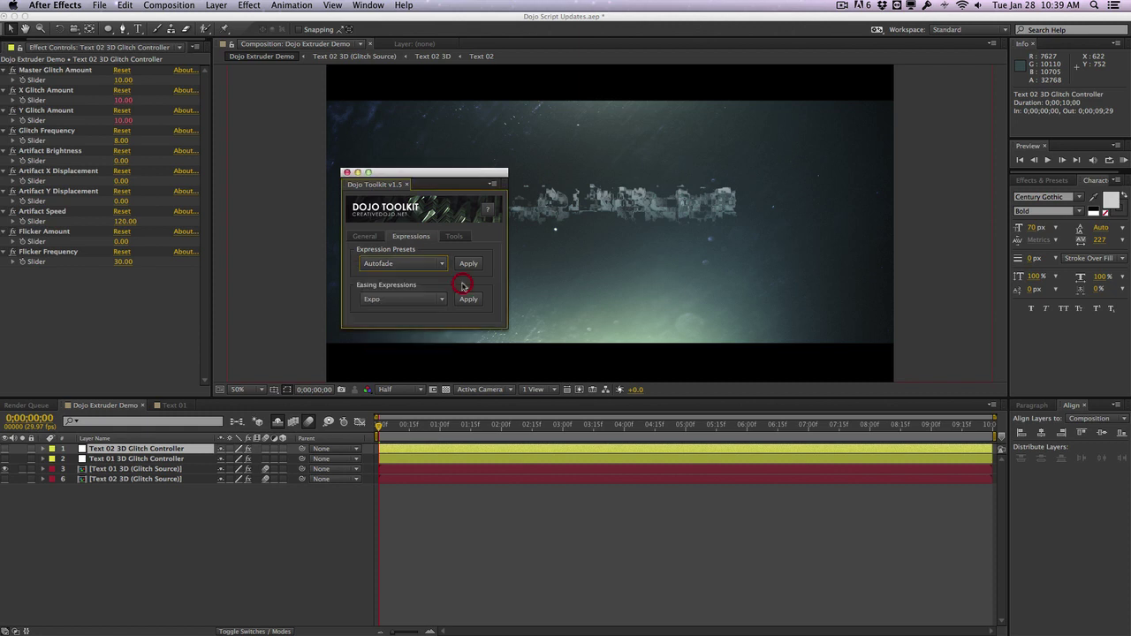
click(396, 300)
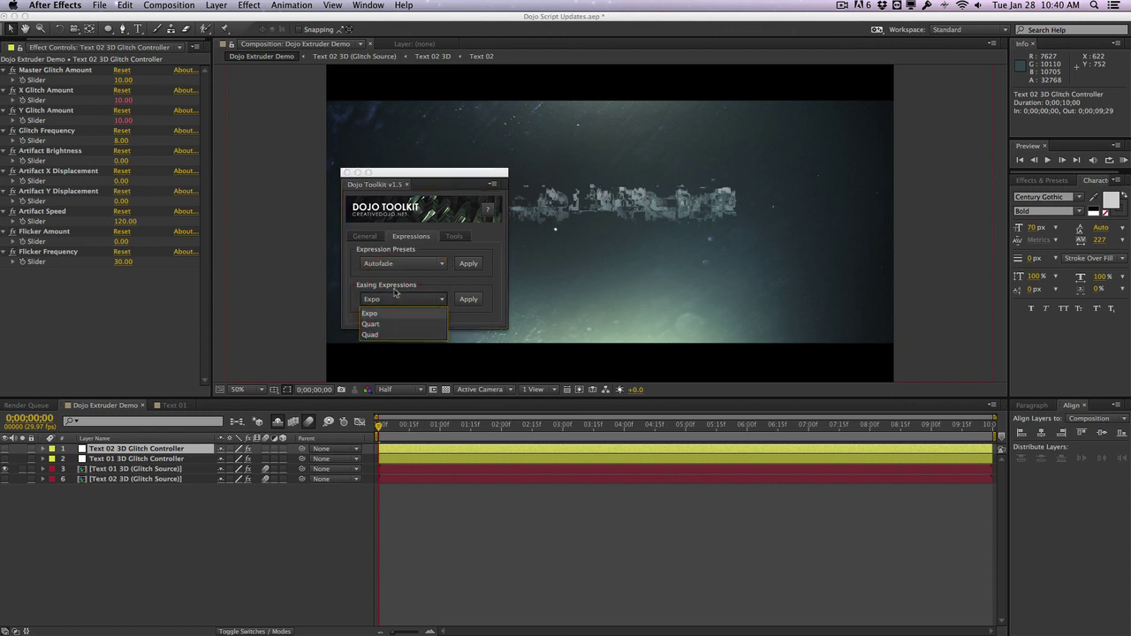
click(395, 286)
Step: Select the Text 02 3D glitch source layer, recheck easing keeping Expo, and show the Tools tab
click(168, 479)
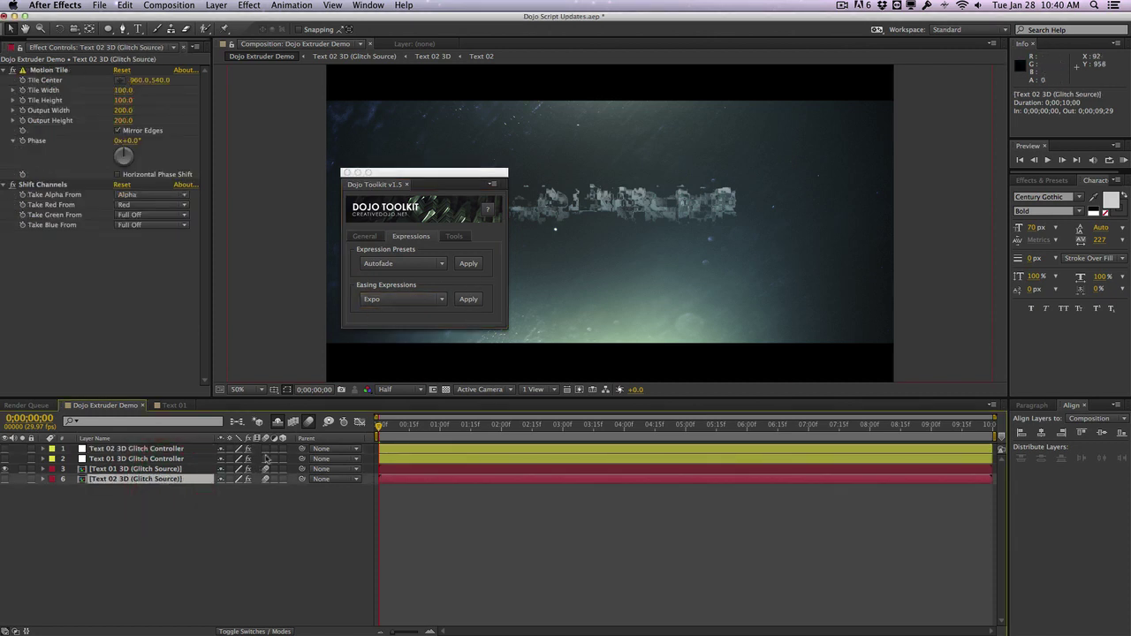
click(419, 304)
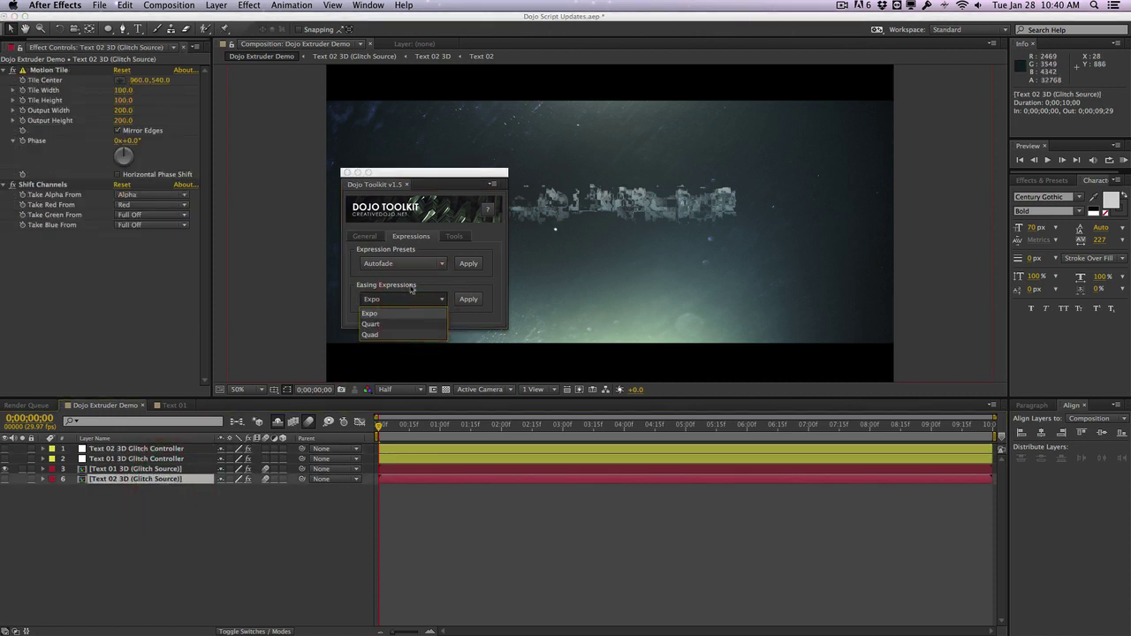
click(411, 282)
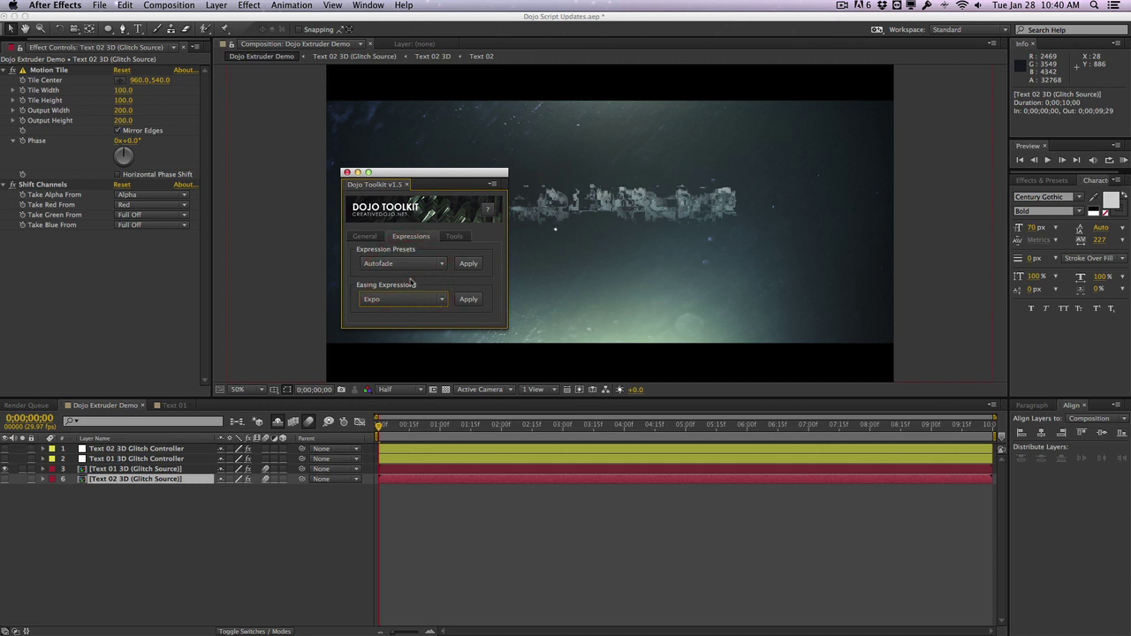
click(460, 235)
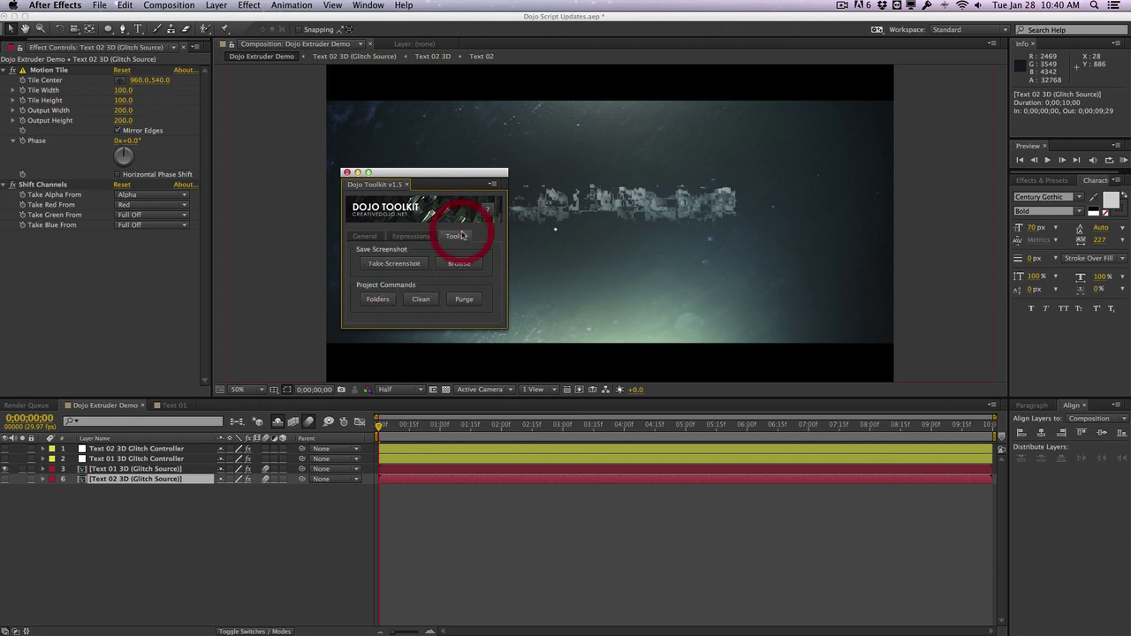
Step: Purge the image cache, then return Dojo Toolkit to its Expressions presets after viewing General
click(465, 300)
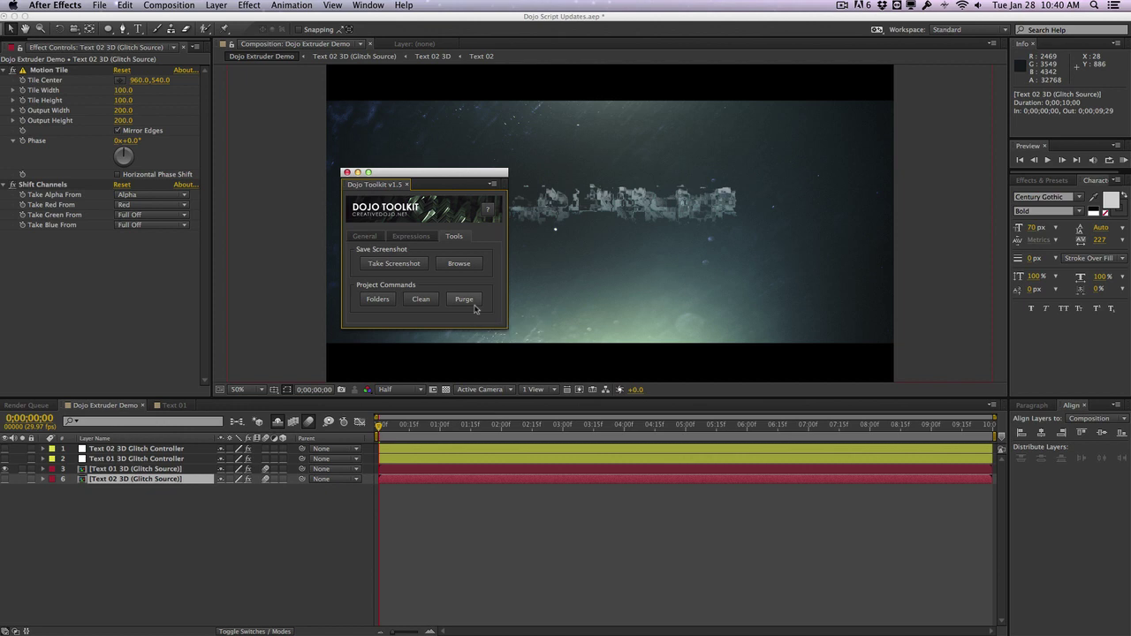
click(365, 236)
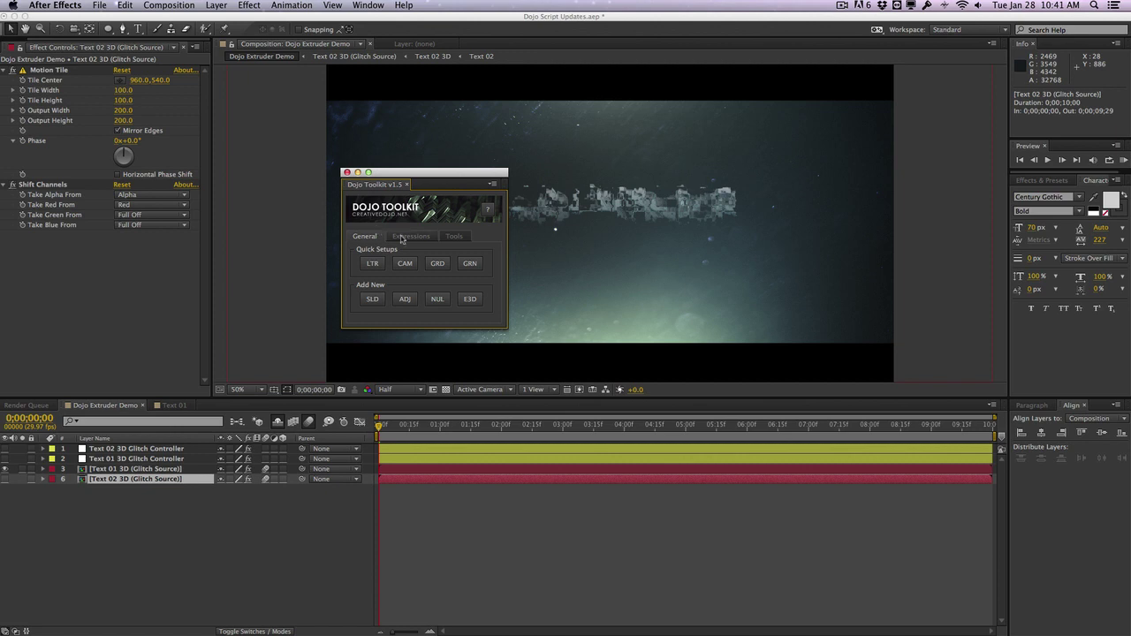
click(401, 237)
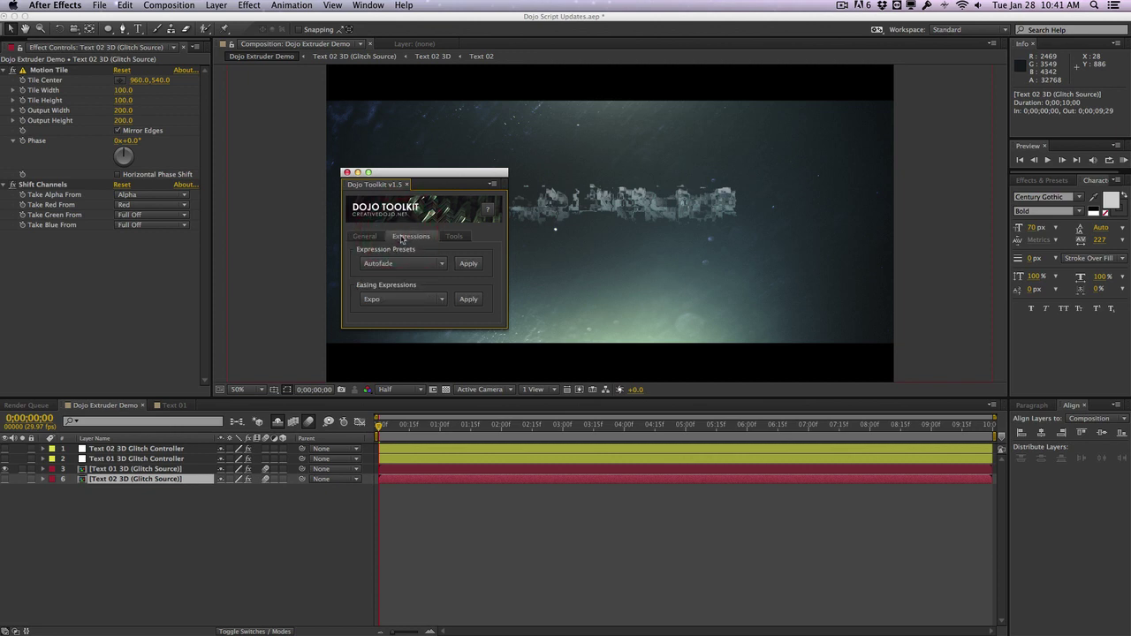